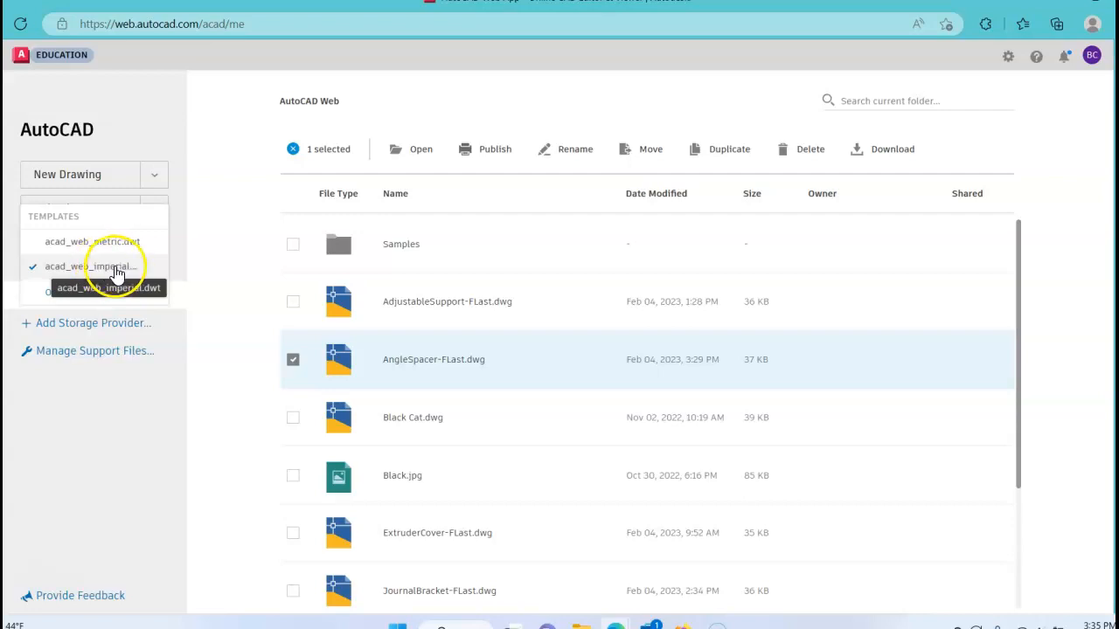
Step: Choose the acad_web_imperial template for the new drawing and set its linear units to Decimal with 0.000 precision
{"action": "left_click", "coordinate": [113, 271]}
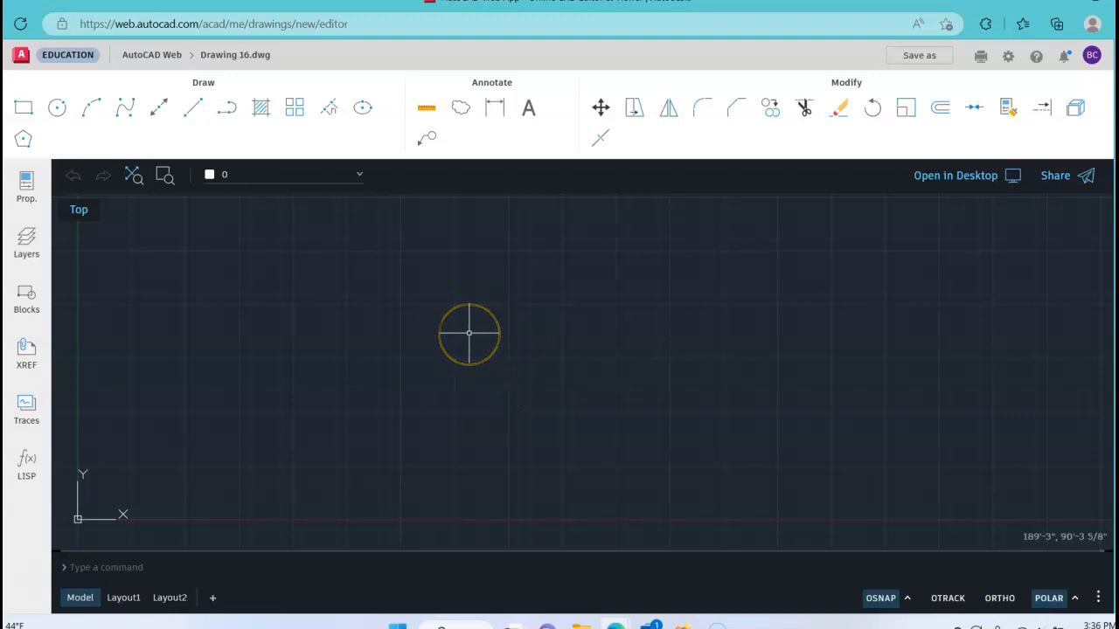
{"action": "type", "text": "unit"}
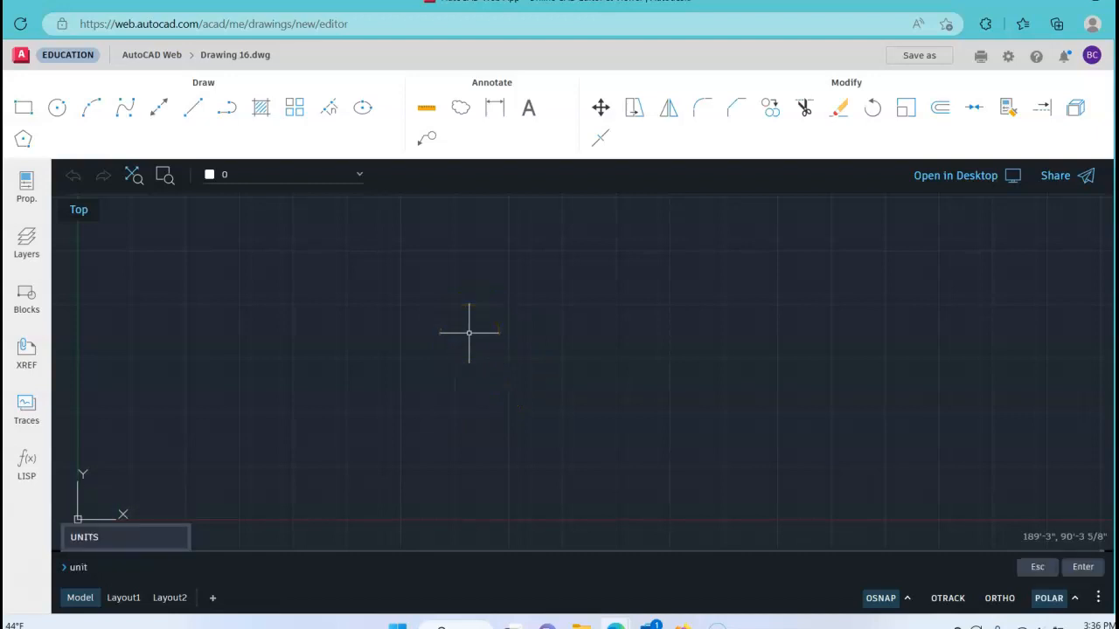
{"action": "type", "text": "s"}
{"action": "key", "text": "Return"}
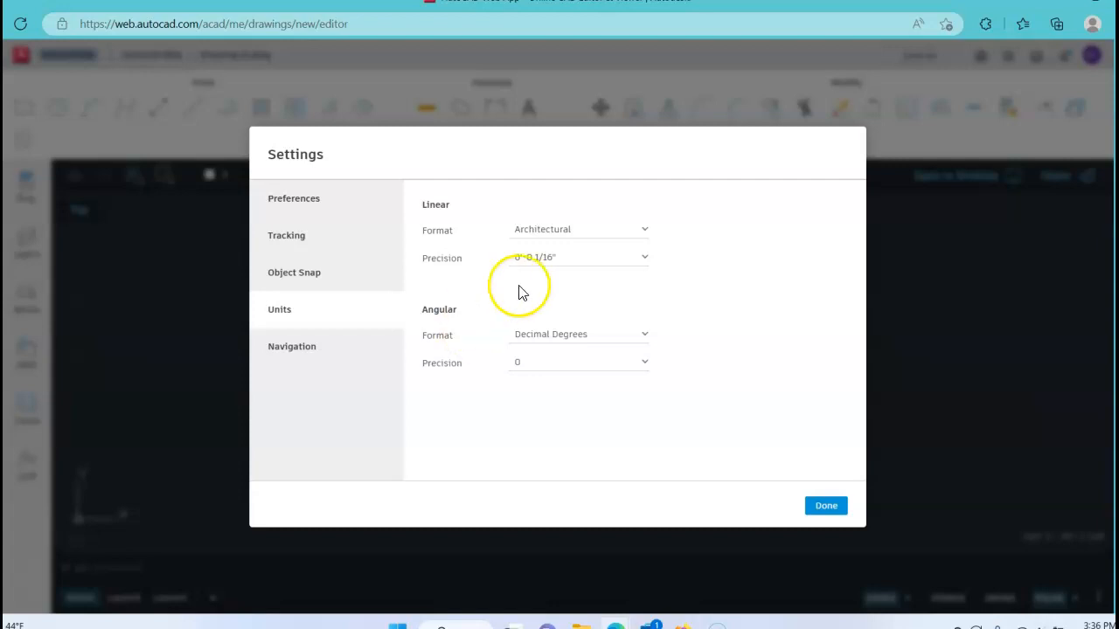
{"action": "left_click", "coordinate": [642, 234]}
{"action": "left_click", "coordinate": [543, 254]}
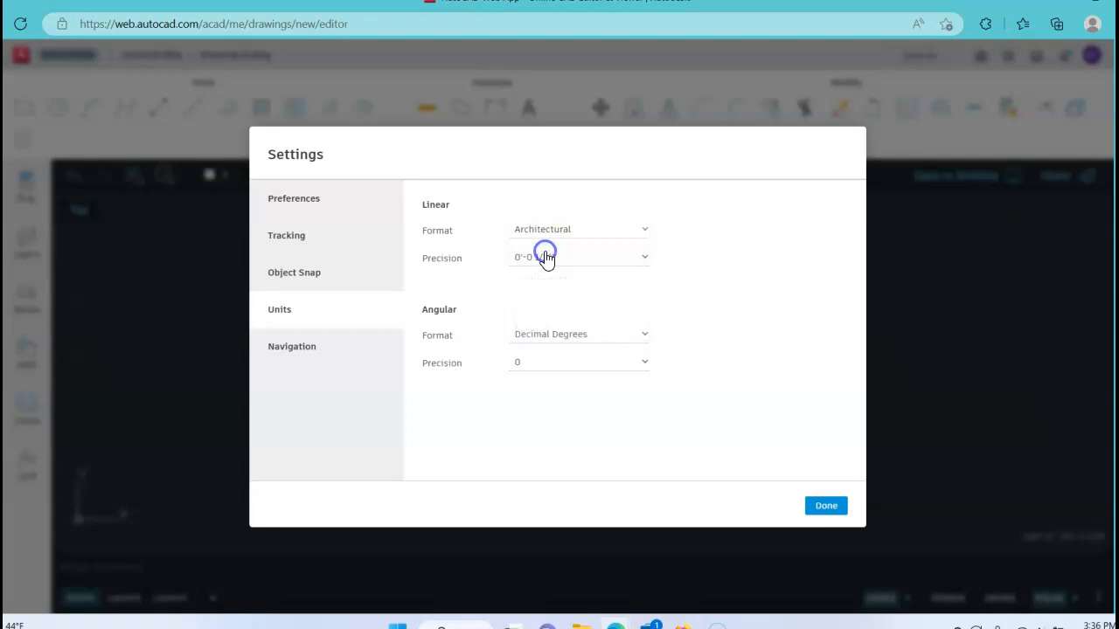
{"action": "left_click", "coordinate": [545, 260]}
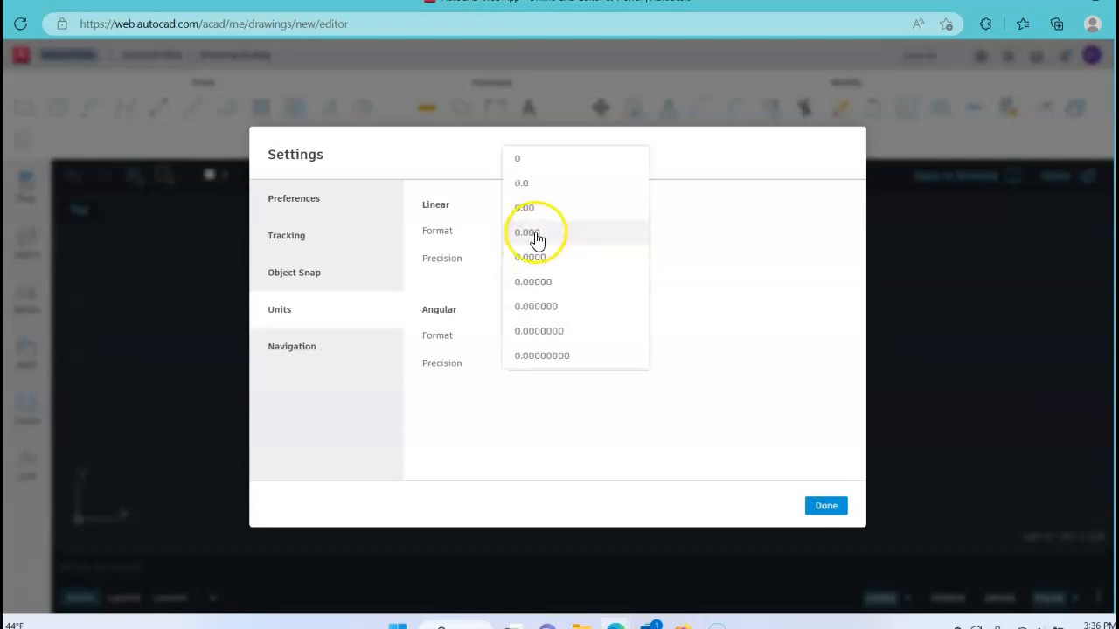
{"action": "left_click", "coordinate": [536, 236]}
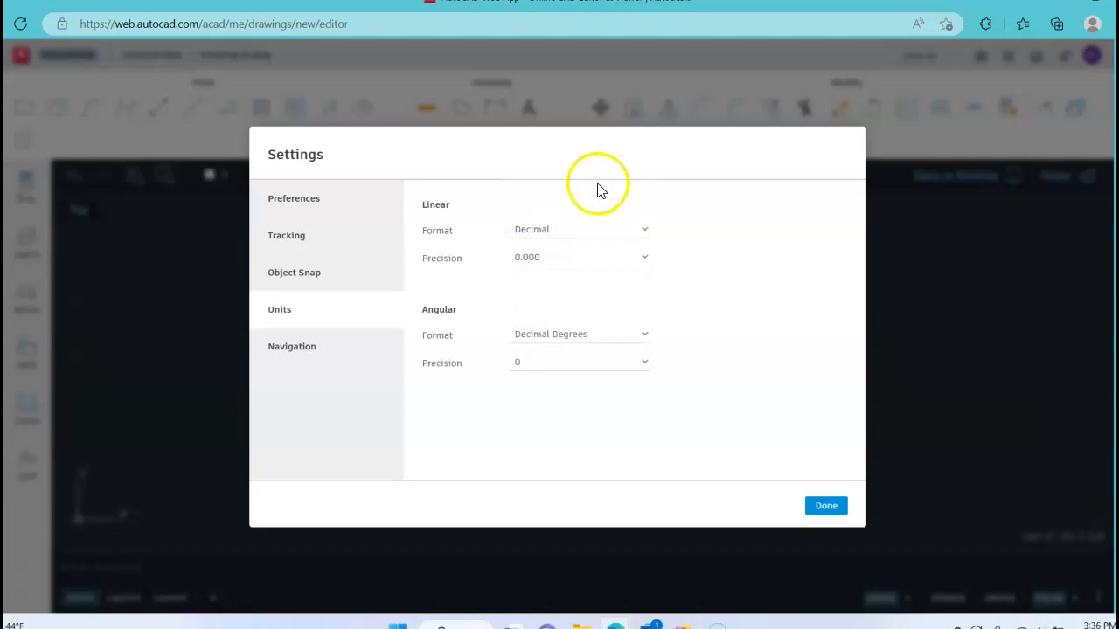
Step: Review the object snap, polar tracking and preference settings, previewing the dark theme but keeping the light one
{"action": "left_click", "coordinate": [295, 274]}
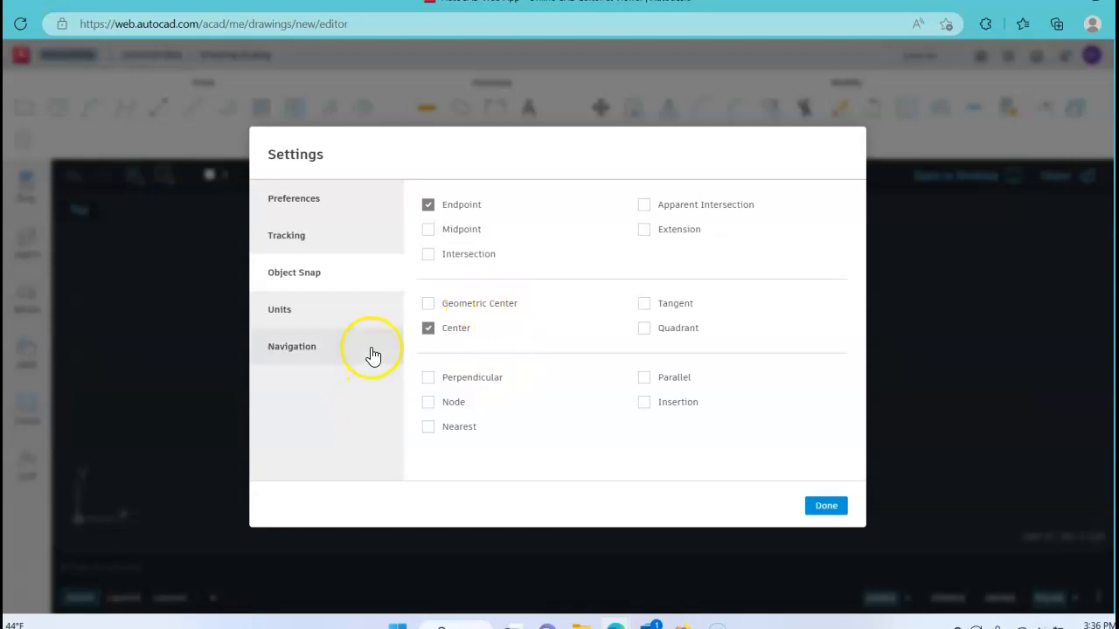
{"action": "left_click", "coordinate": [305, 240]}
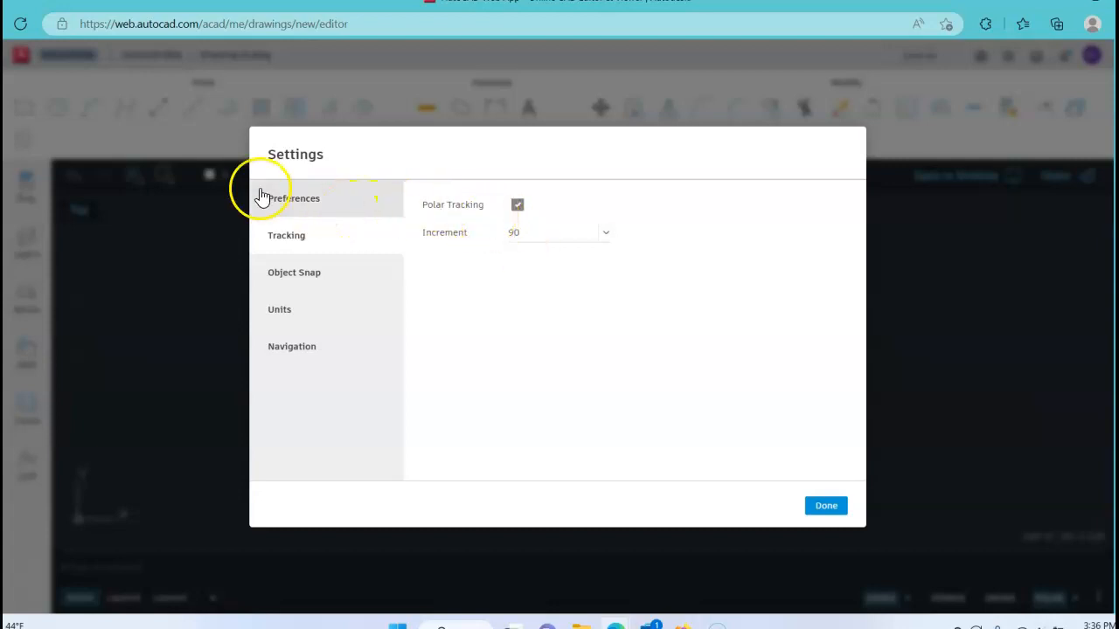
{"action": "left_click", "coordinate": [304, 203]}
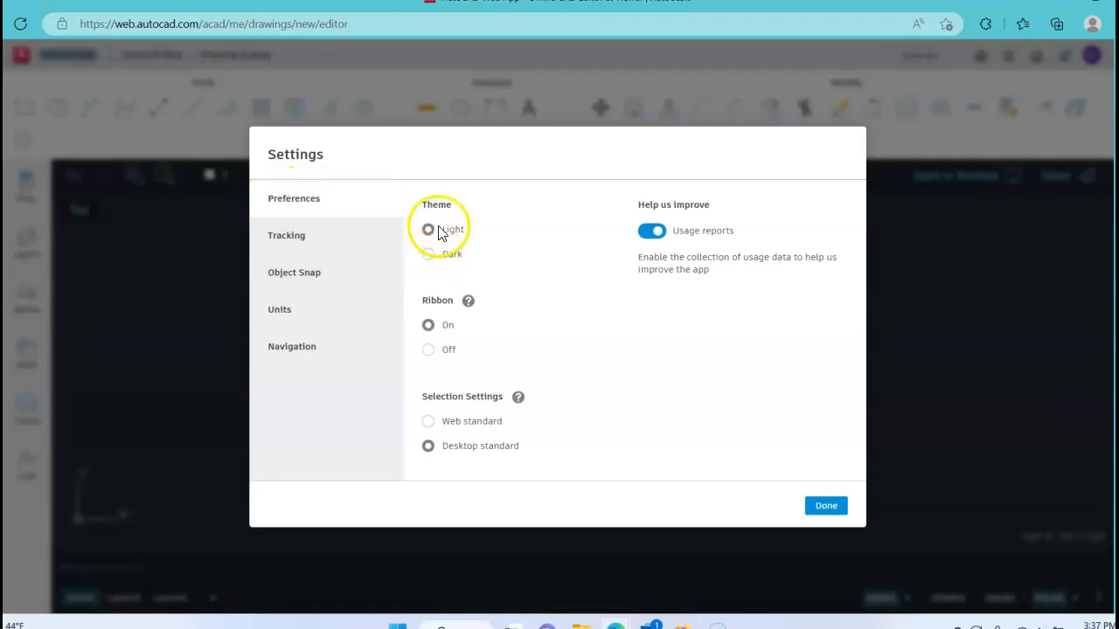
{"action": "left_click", "coordinate": [428, 254]}
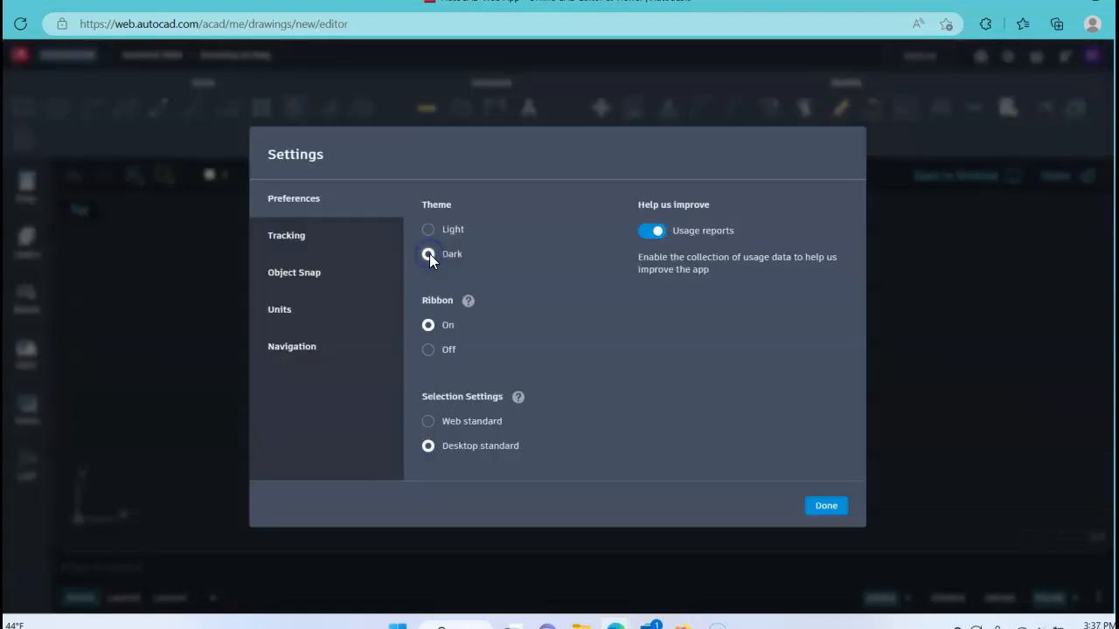
{"action": "left_click", "coordinate": [427, 230]}
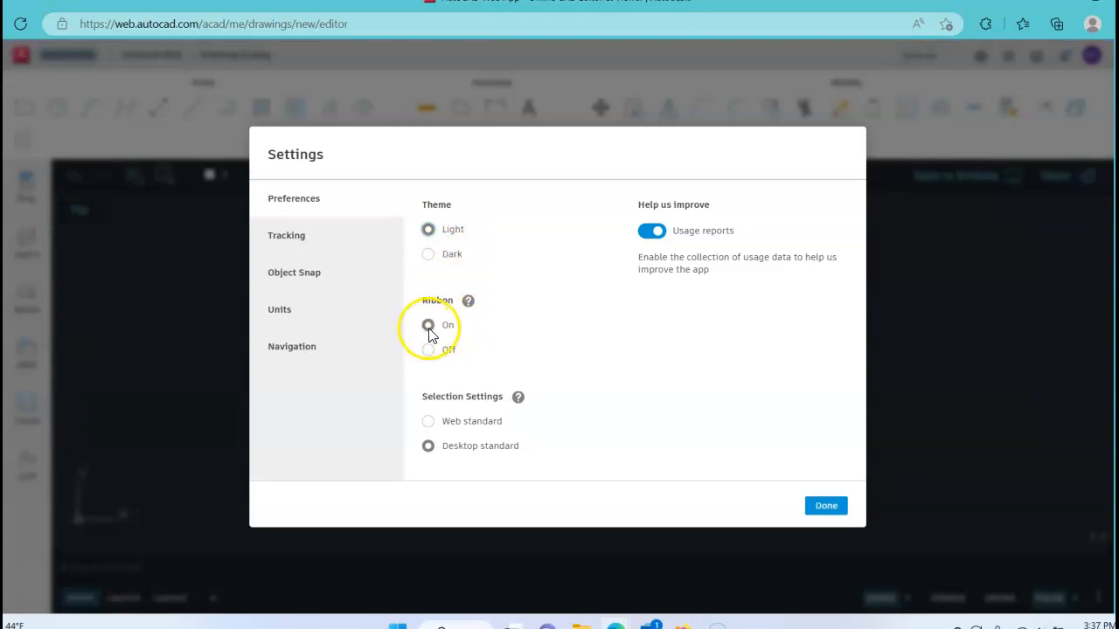
{"action": "mouse_move", "coordinate": [431, 326]}
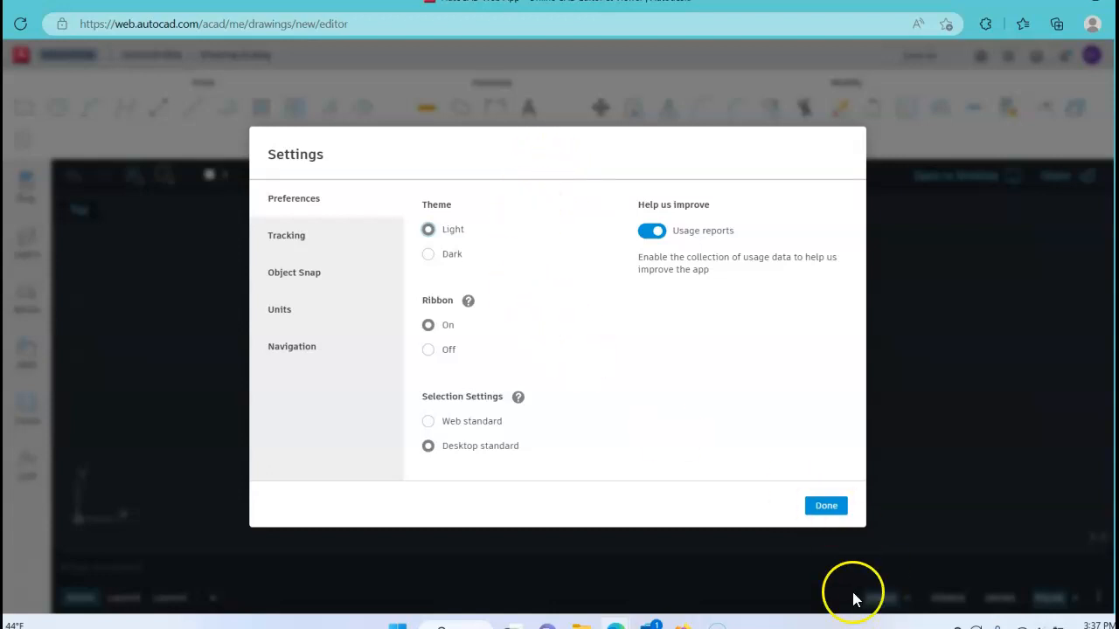
{"action": "left_click", "coordinate": [829, 508]}
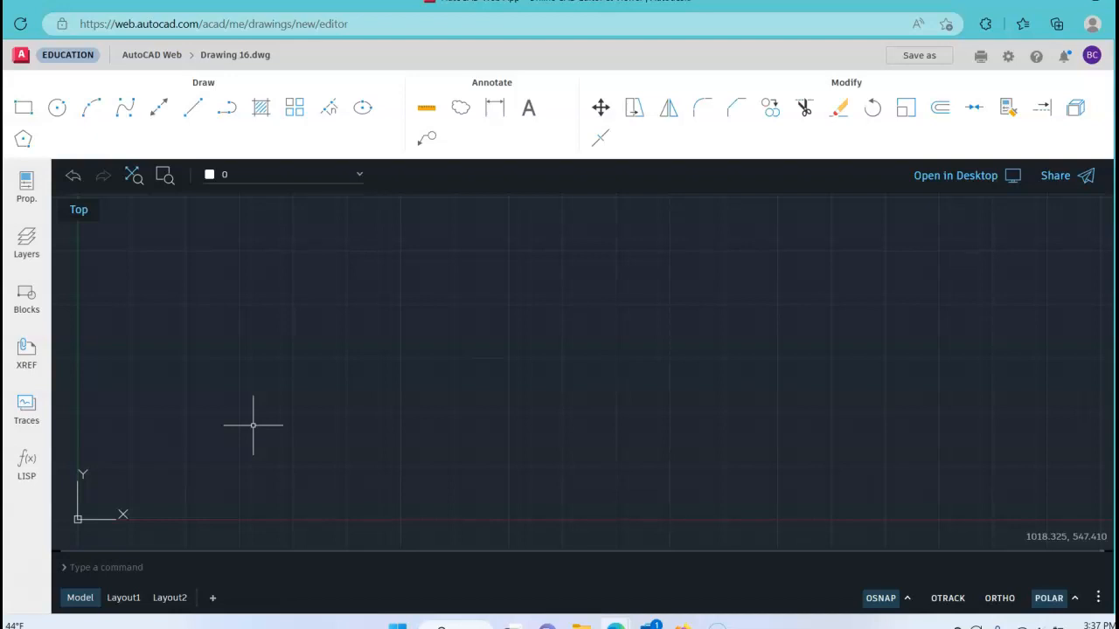
Step: Draw a horizontal line 5.5 units long at 0° from the origin (0,0)
{"action": "left_click", "coordinate": [193, 108]}
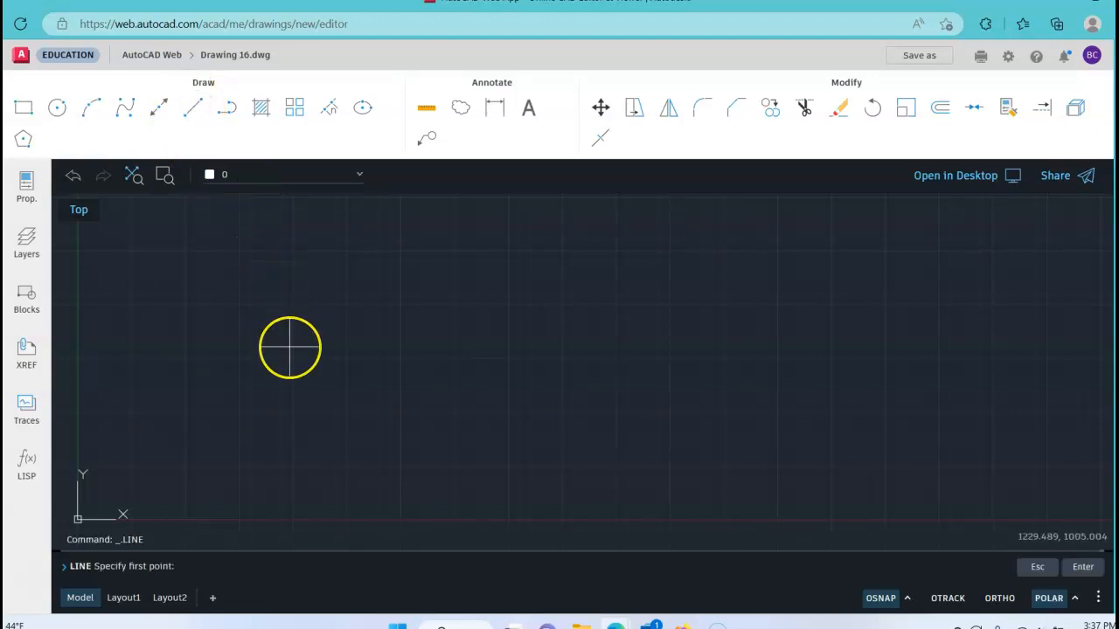
{"action": "left_click", "coordinate": [263, 351]}
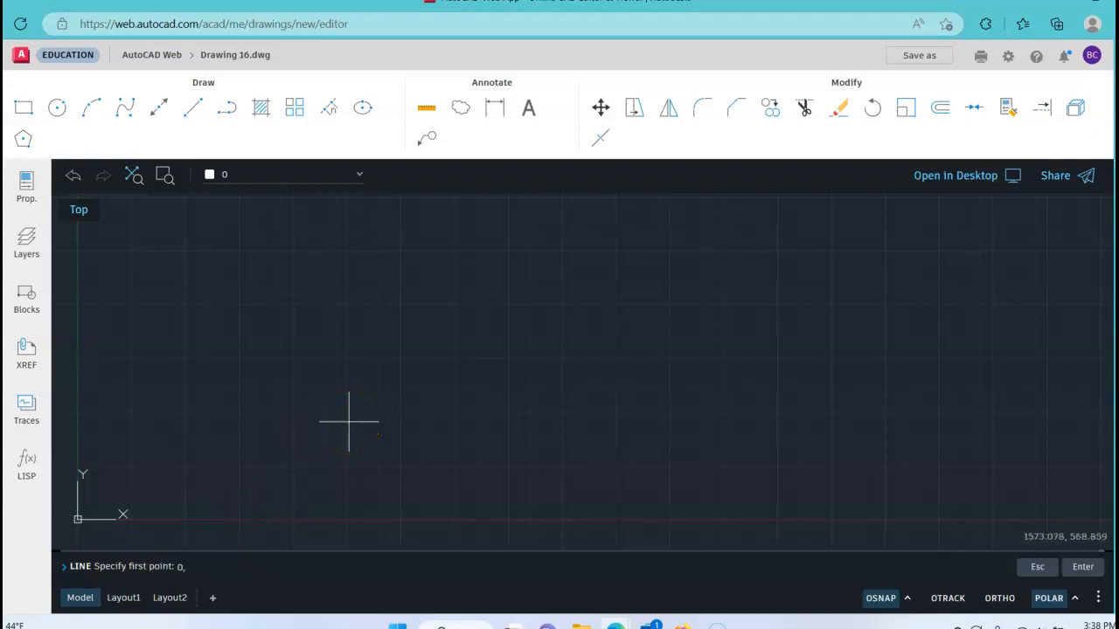
{"action": "left_click", "coordinate": [327, 444]}
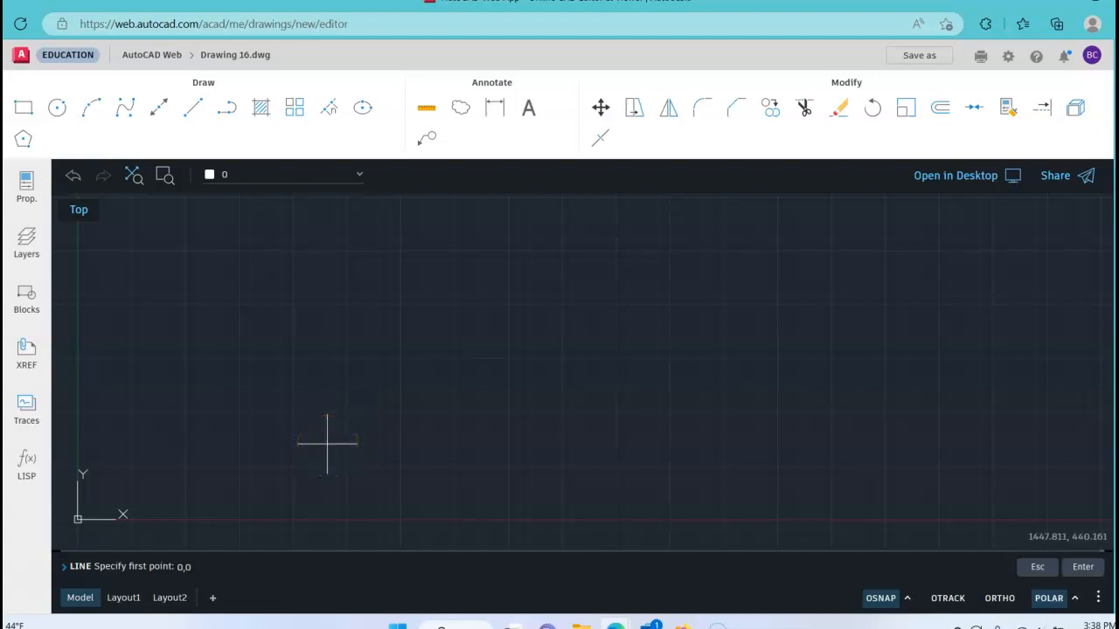
{"action": "type", "text": "0,0"}
{"action": "key", "text": "Return"}
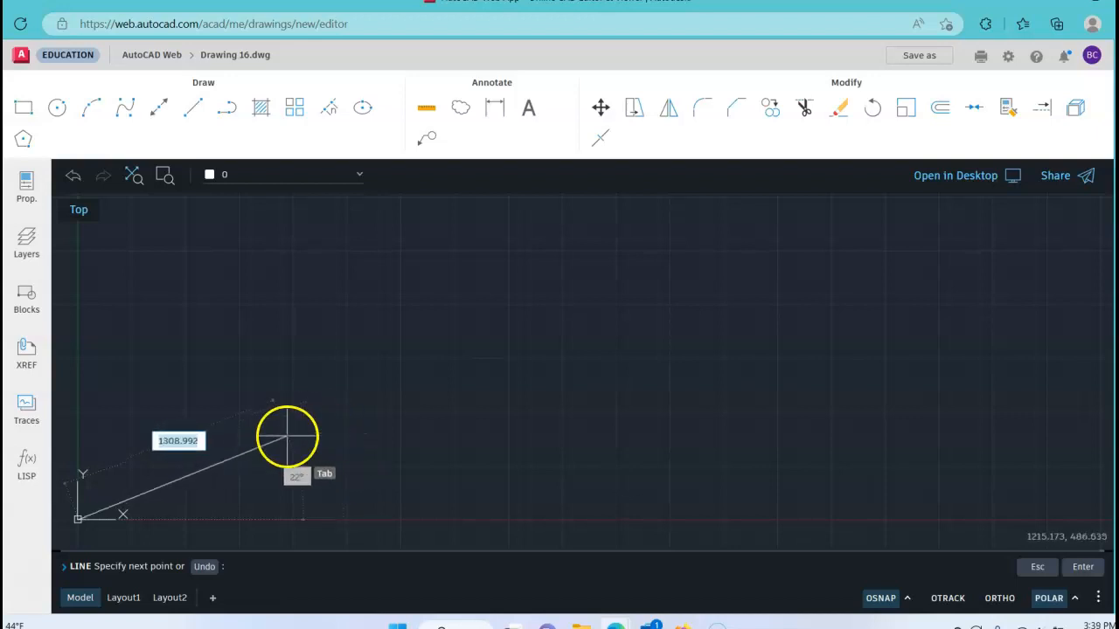
{"action": "middle_click_drag", "start_coordinate": [404, 402], "coordinate": [711, 268]}
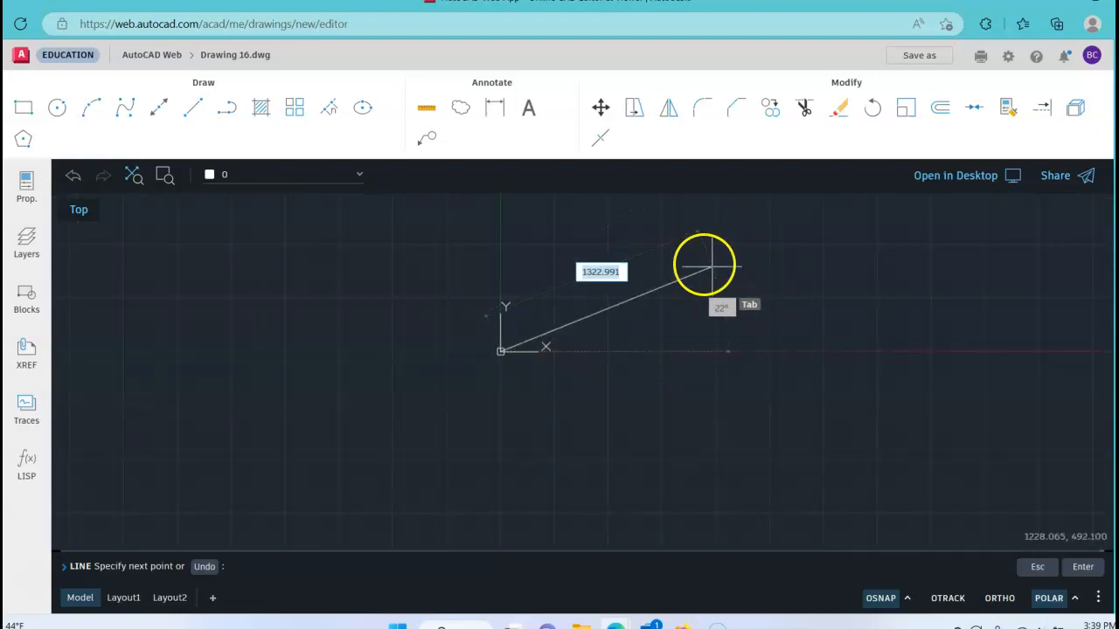
{"action": "scroll", "coordinate": [624, 295], "scroll_direction": "down", "scroll_amount": 3}
{"action": "scroll", "coordinate": [624, 292], "scroll_direction": "up", "scroll_amount": 6}
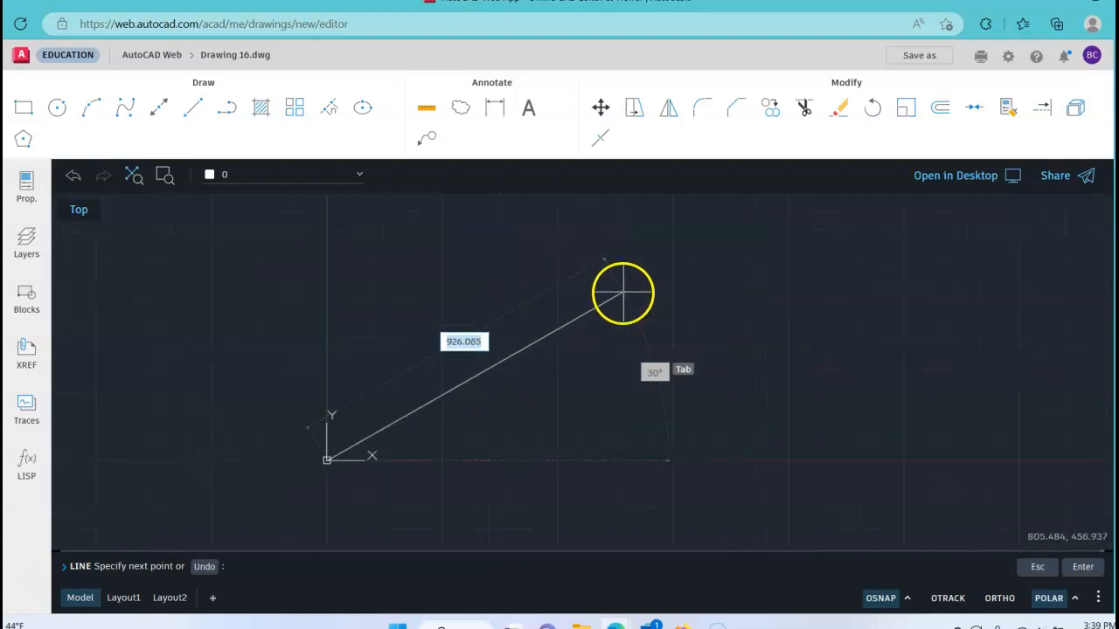
{"action": "middle_click_drag", "start_coordinate": [319, 437], "coordinate": [632, 279]}
{"action": "scroll", "coordinate": [600, 325], "scroll_direction": "up", "scroll_amount": 3}
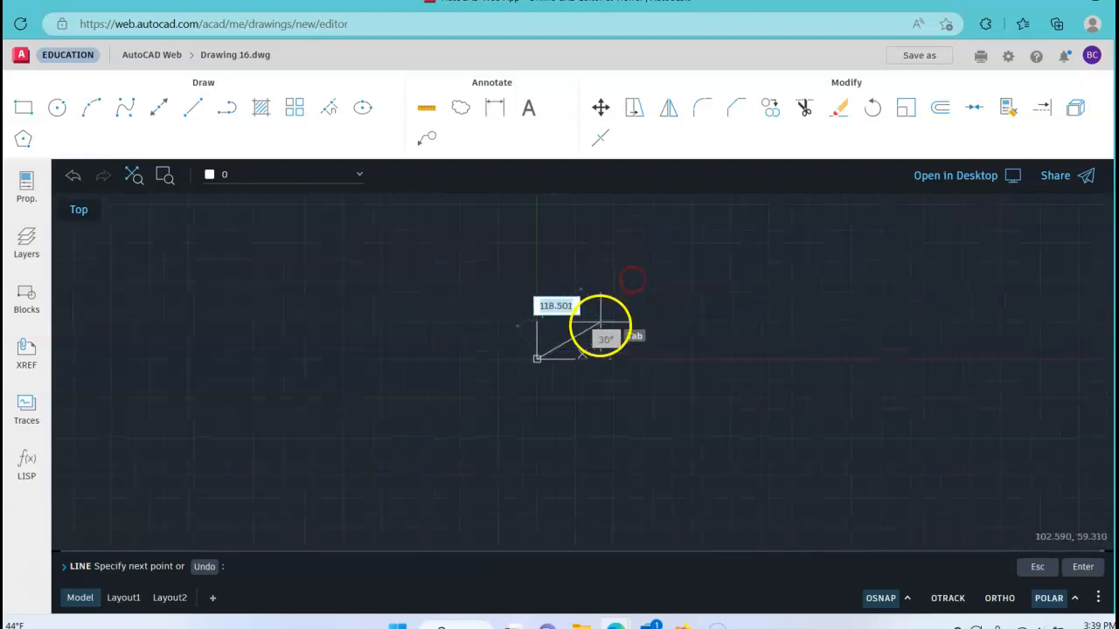
{"action": "left_click", "coordinate": [529, 367]}
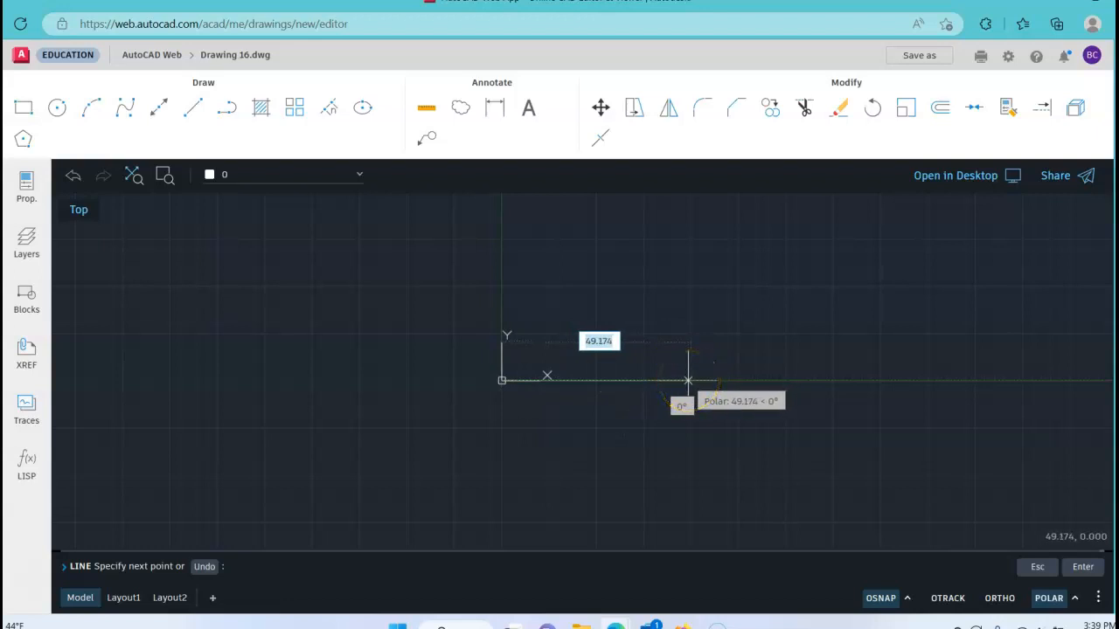
{"action": "type", "text": ".5"}
{"action": "key", "text": "Tab"}
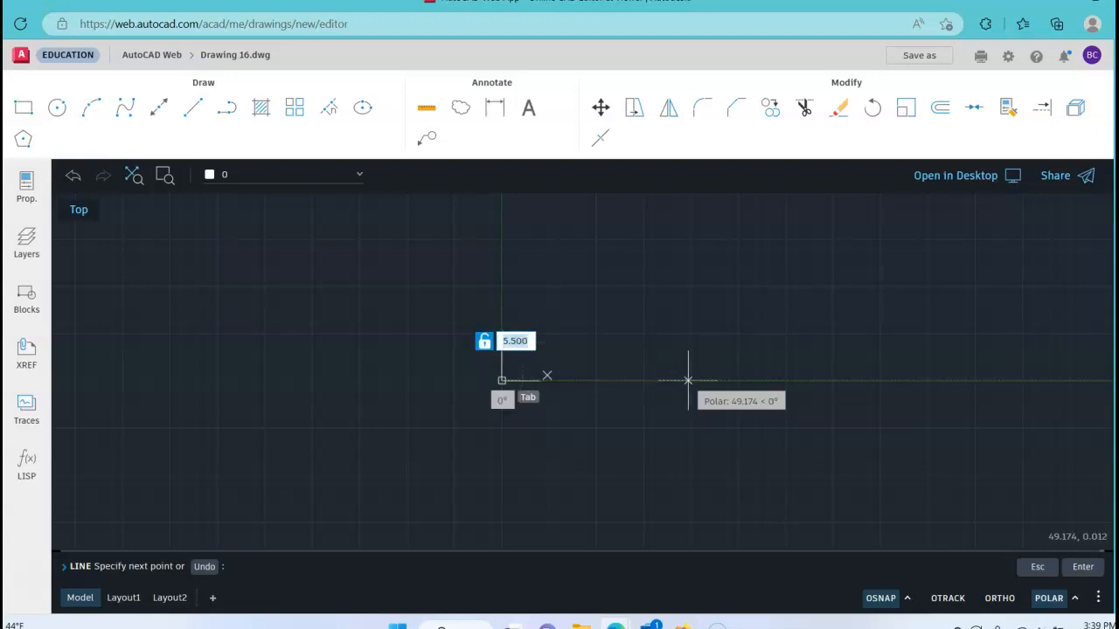
{"action": "key", "text": "Return"}
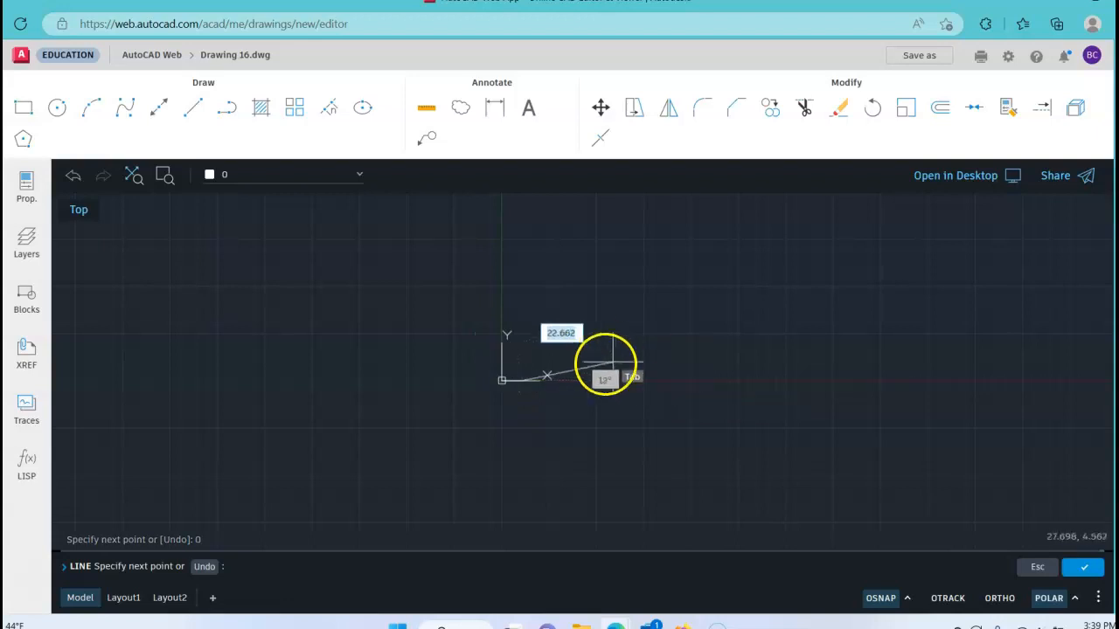
Step: Add a vertical segment 2 units long at 90° up from the free end of the base line, and finish the line
{"action": "scroll", "coordinate": [527, 368], "scroll_direction": "up", "scroll_amount": 3}
{"action": "scroll", "coordinate": [517, 366], "scroll_direction": "up", "scroll_amount": 4}
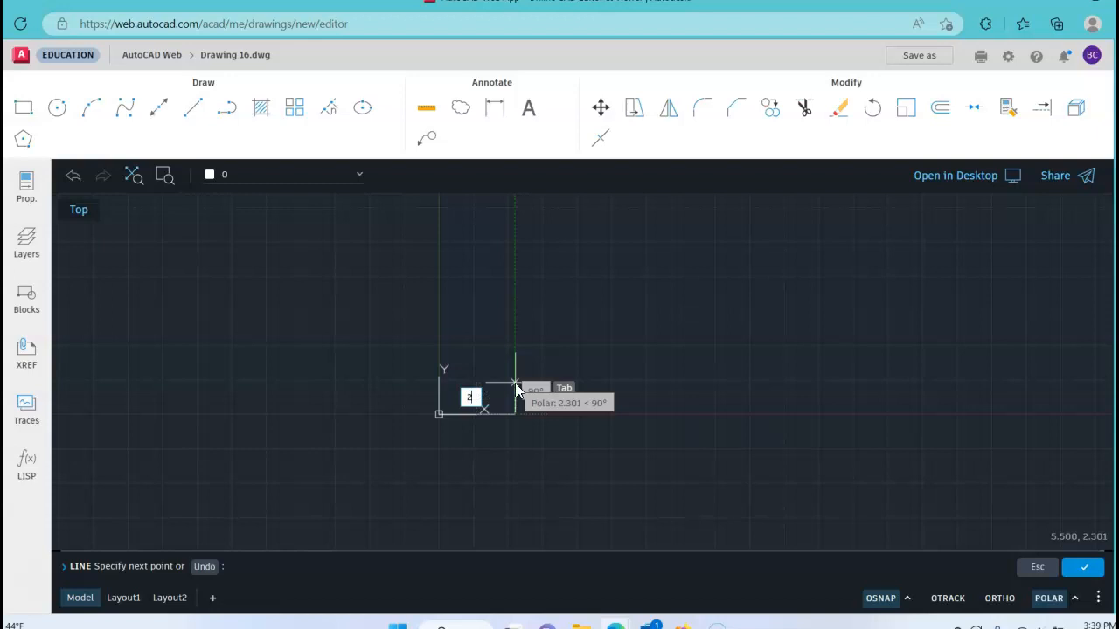
{"action": "key", "text": "Tab"}
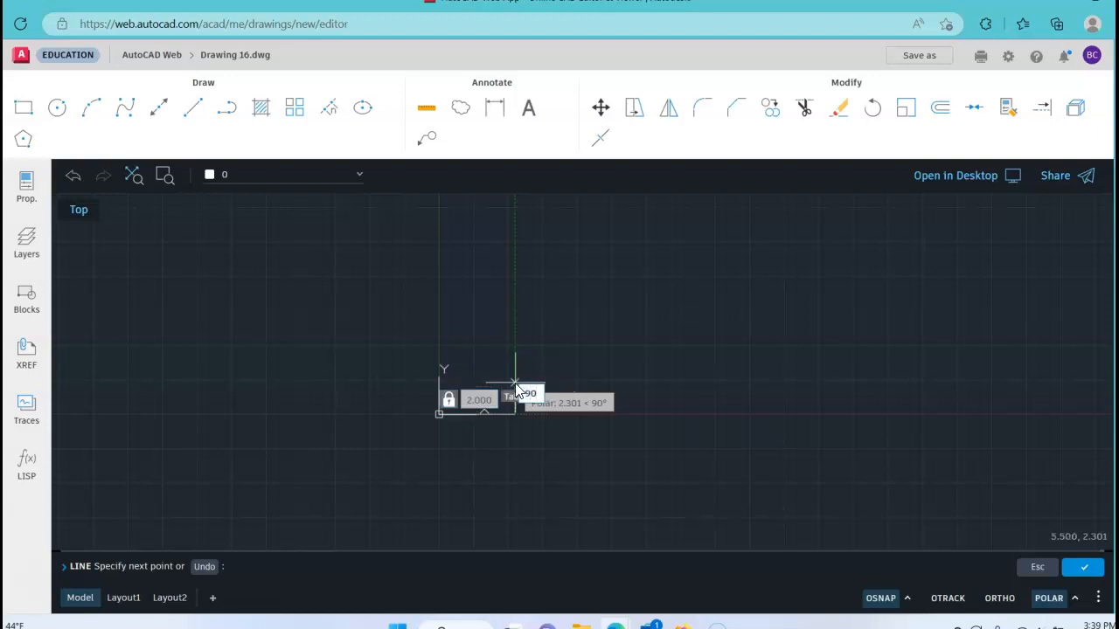
{"action": "key", "text": "Return"}
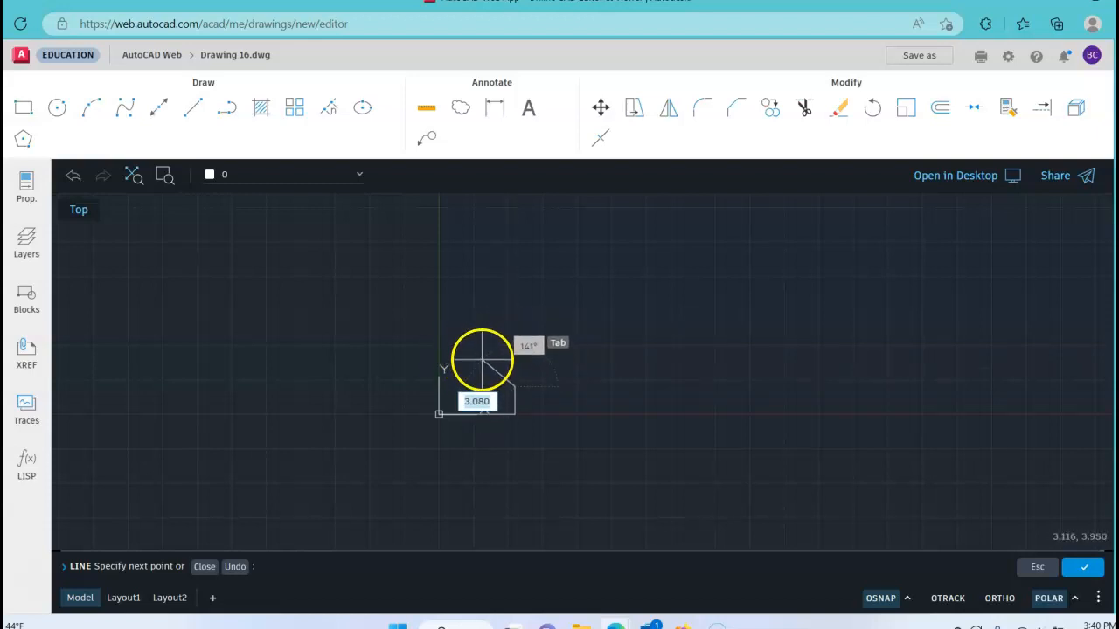
{"action": "right_click", "coordinate": [622, 338]}
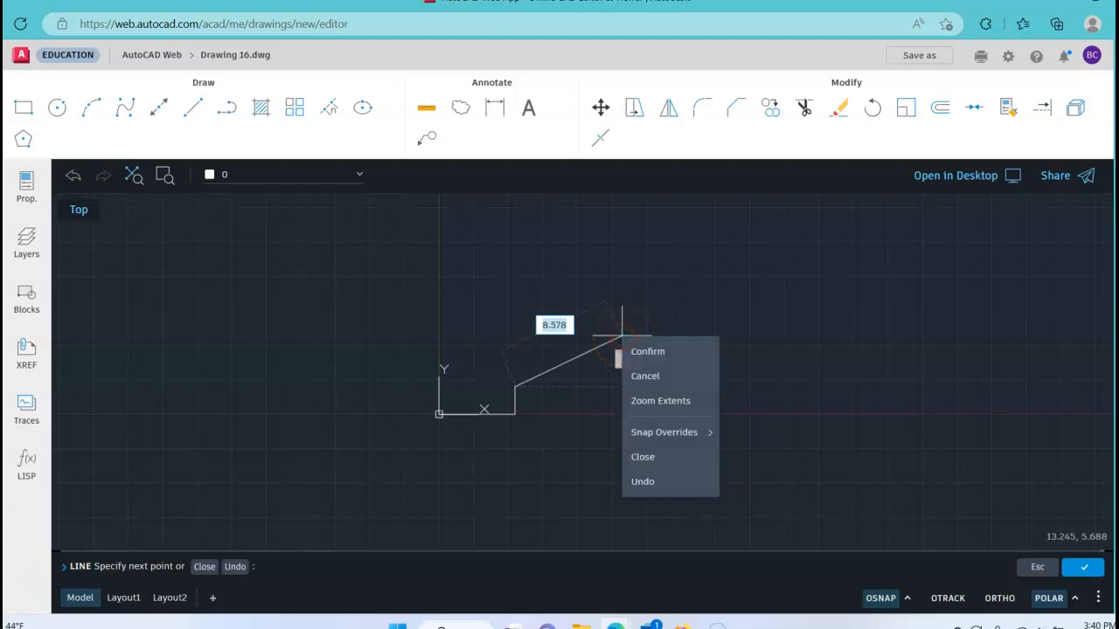
{"action": "left_click", "coordinate": [656, 354]}
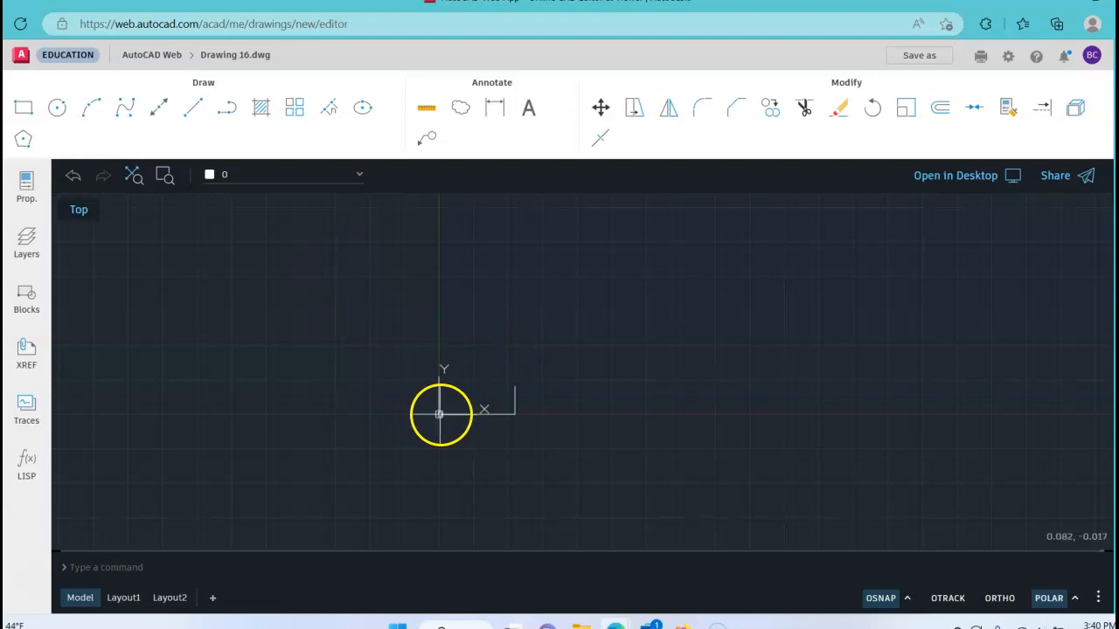
Step: Draw a new vertical line 4 units long at 90° from the base line's endpoint at the origin
{"action": "left_click", "coordinate": [194, 108]}
{"action": "left_click", "coordinate": [195, 112]}
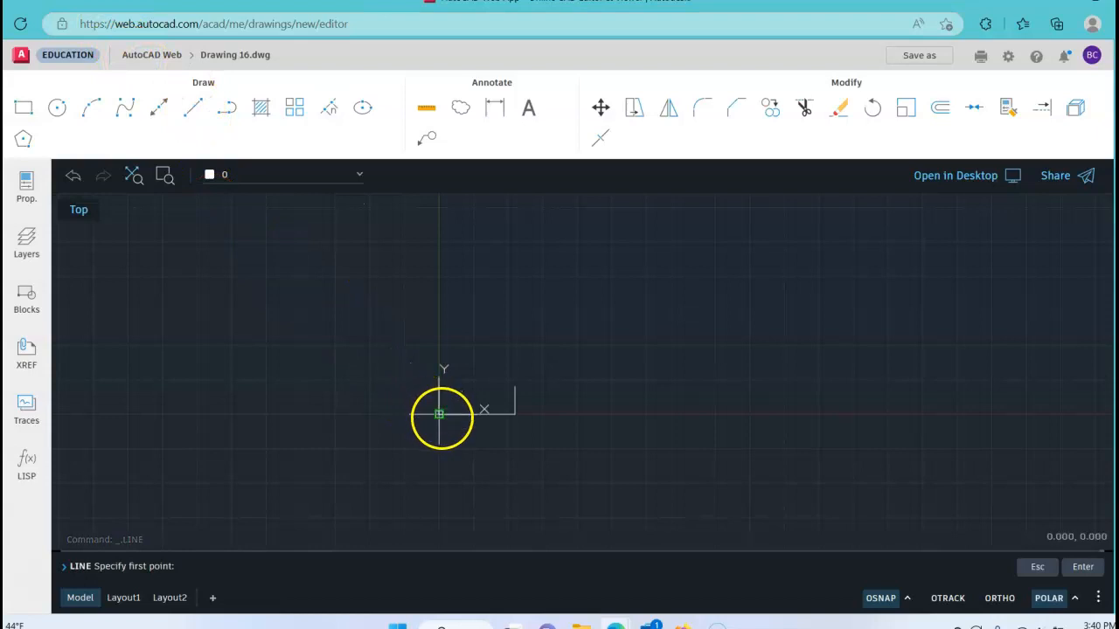
{"action": "left_click", "coordinate": [906, 598]}
{"action": "left_click", "coordinate": [826, 376]}
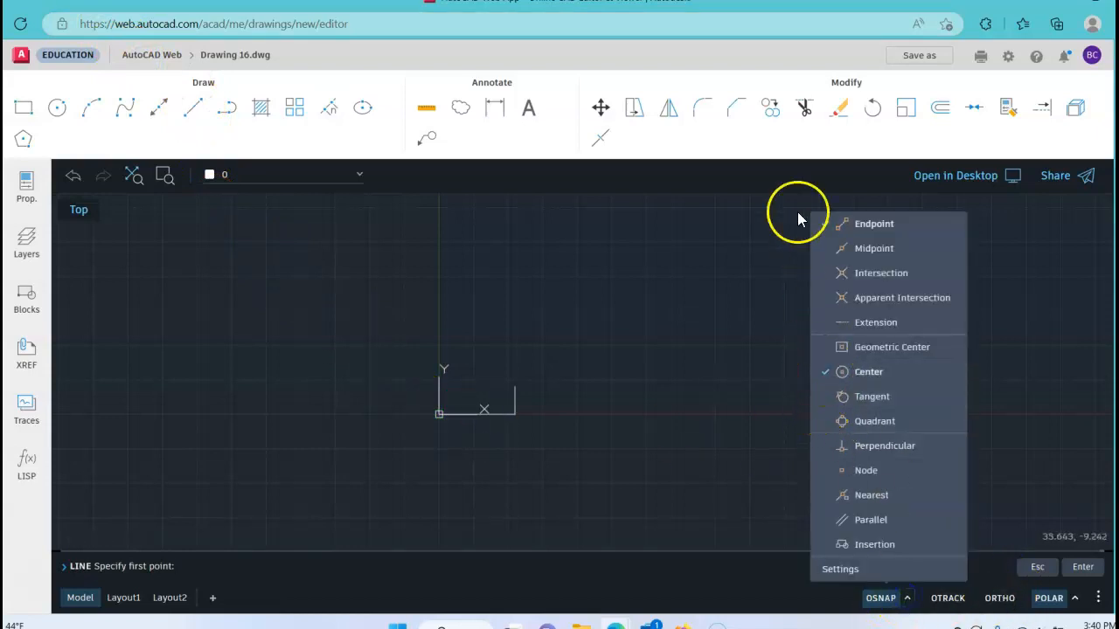
{"action": "left_click", "coordinate": [439, 469]}
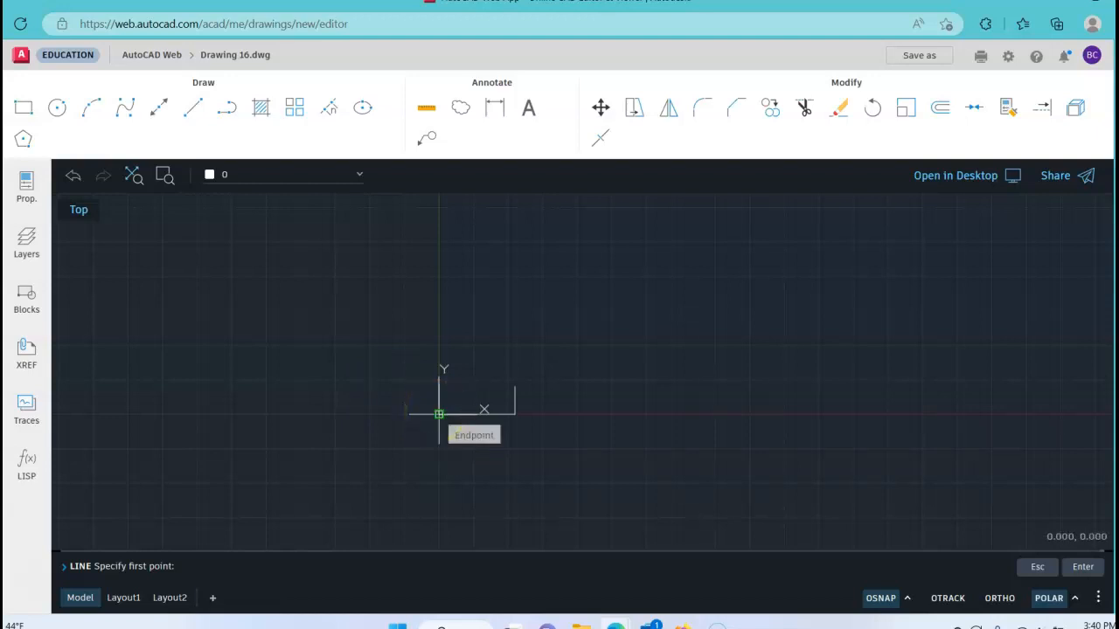
{"action": "left_click", "coordinate": [438, 413]}
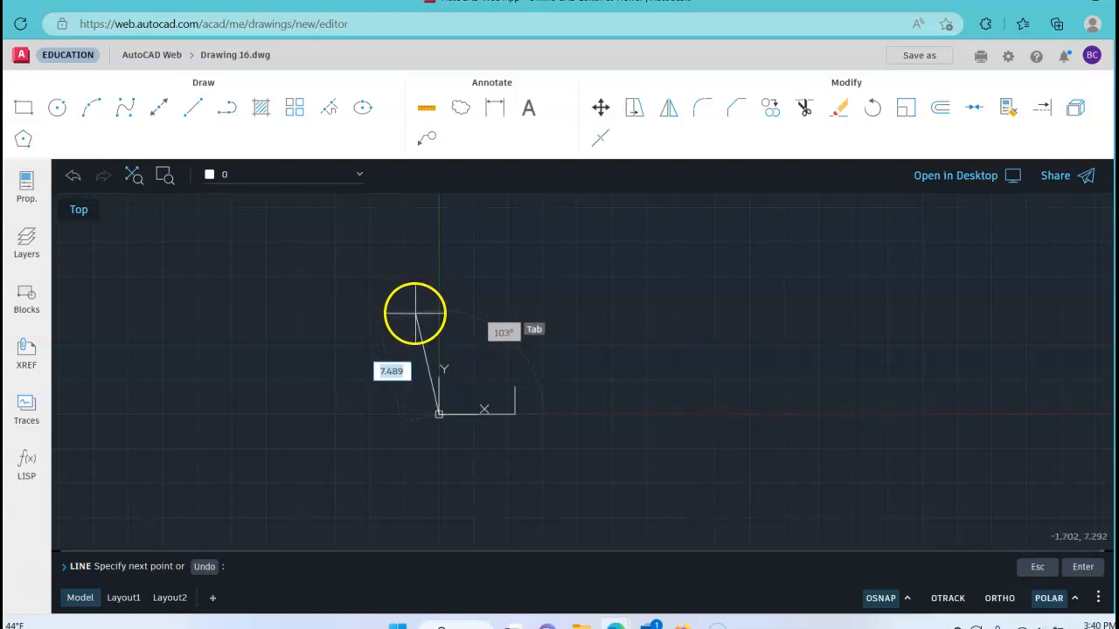
{"action": "type", "text": "4"}
{"action": "key", "text": "Tab"}
{"action": "type", "text": "90"}
{"action": "key", "text": "Return"}
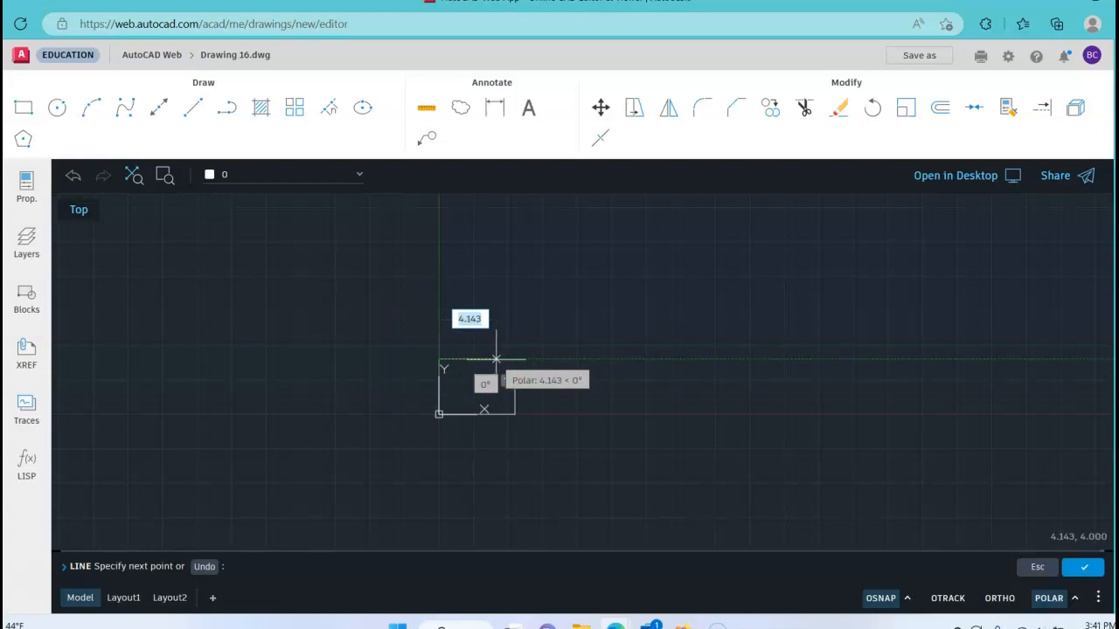
Step: Continue from the upper end of the vertical line with a horizontal segment 4.25 units long at 0°
{"action": "type", "text": "4.25"}
{"action": "key", "text": "Tab"}
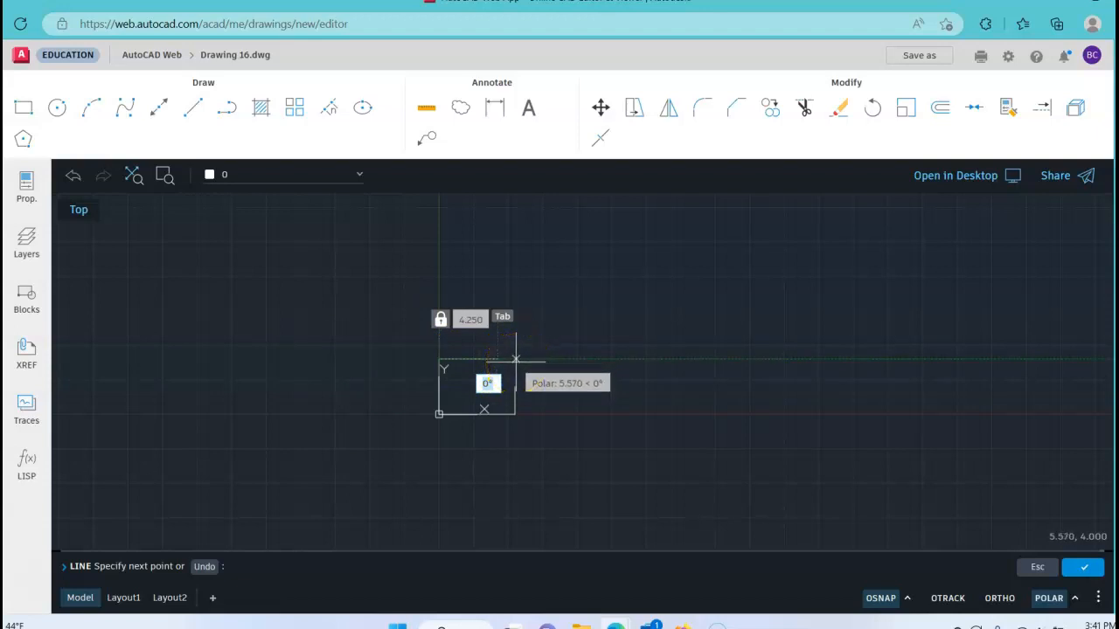
{"action": "key", "text": "Return"}
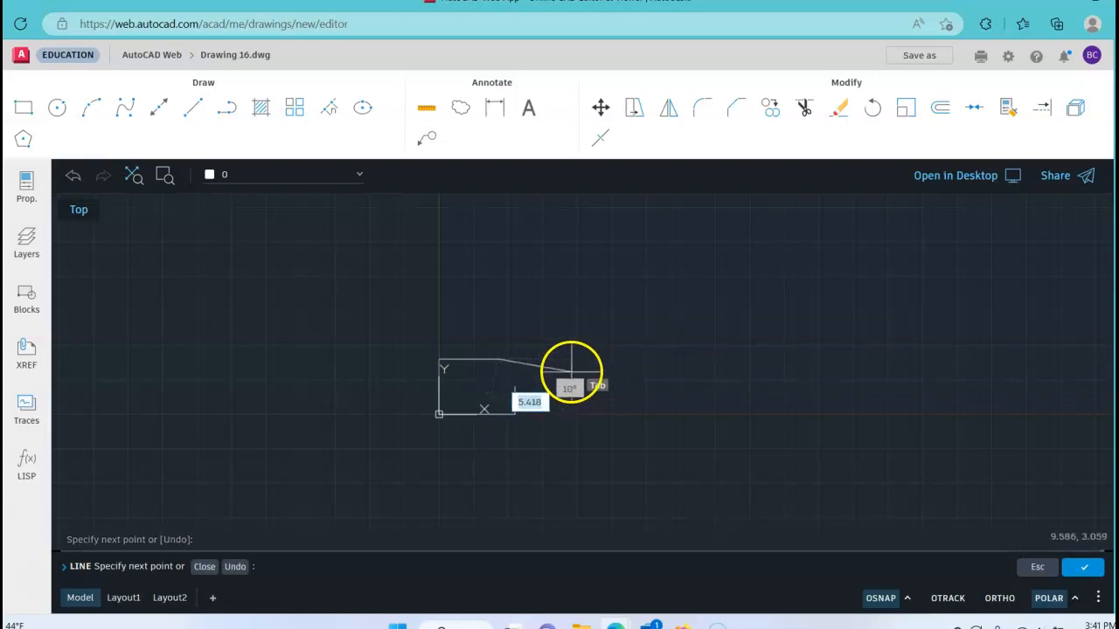
Step: Close the outline with a slanted line from the top edge's free end to the upper end of the 2-unit vertical, and finish the line
{"action": "scroll", "coordinate": [507, 395], "scroll_direction": "up", "scroll_amount": 1}
{"action": "scroll", "coordinate": [504, 383], "scroll_direction": "up", "scroll_amount": 3}
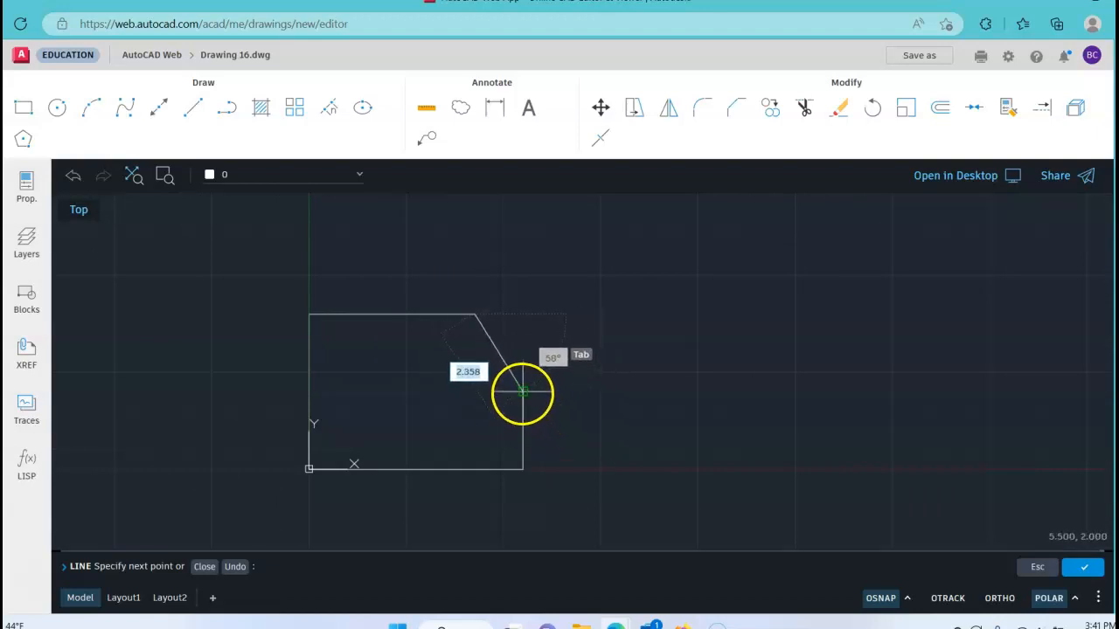
{"action": "left_click", "coordinate": [523, 393]}
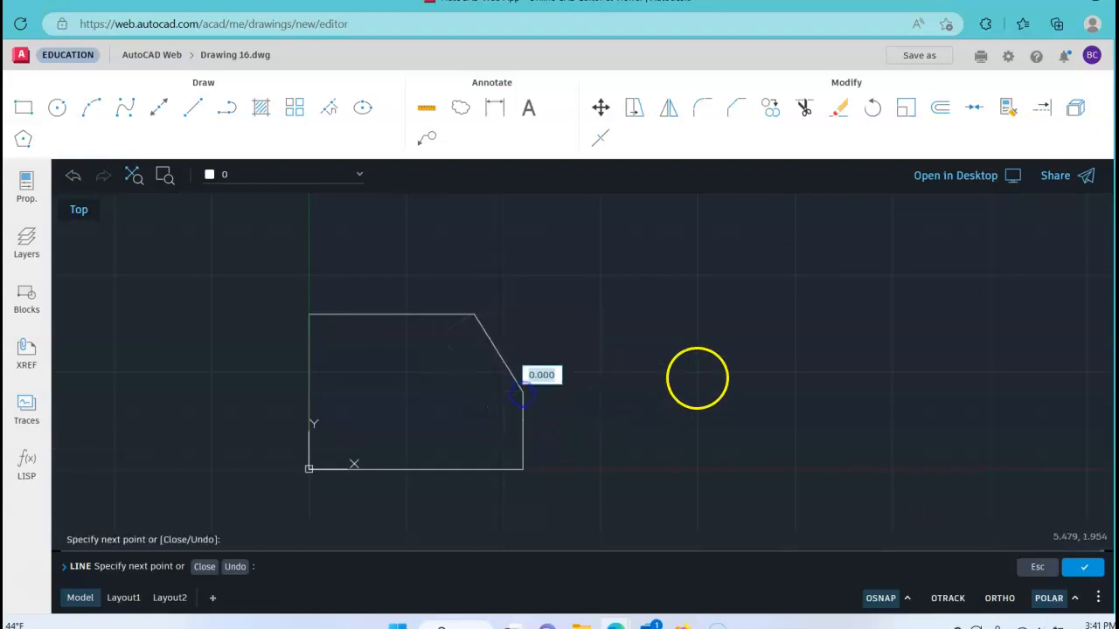
{"action": "right_click", "coordinate": [725, 316]}
{"action": "left_click", "coordinate": [741, 330]}
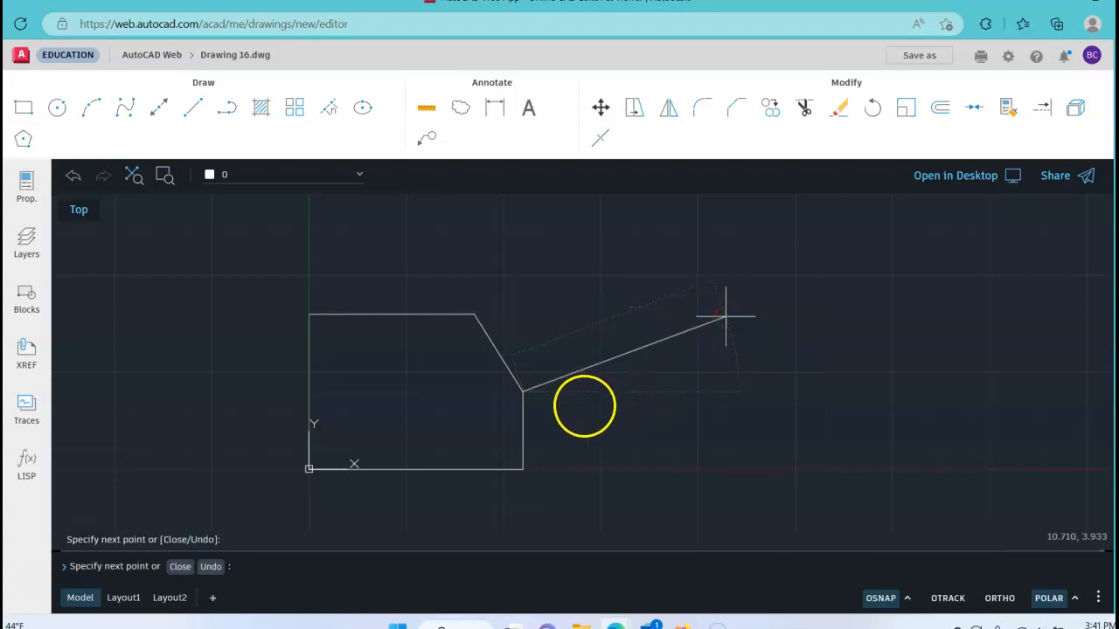
{"action": "mouse_move", "coordinate": [480, 411]}
{"action": "middle_mouse_down"}
{"action": "mouse_move", "coordinate": [644, 346]}
{"action": "mouse_move", "coordinate": [624, 369]}
{"action": "middle_mouse_up"}
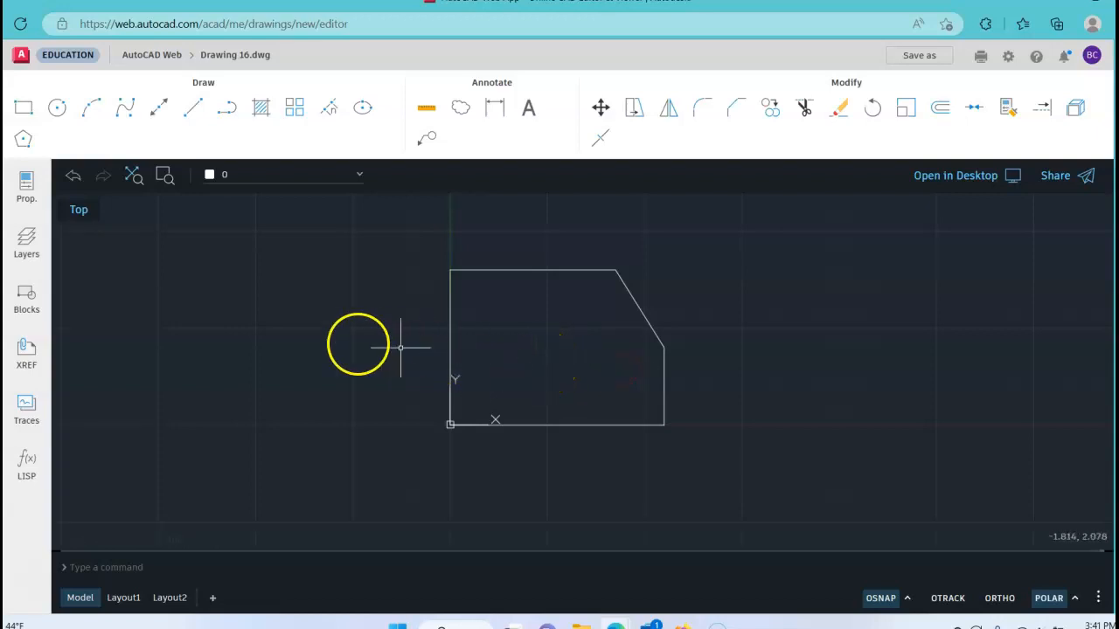
Step: Draw a circle of diameter 1 centred at 1,2.5 inside the outline
{"action": "left_click", "coordinate": [56, 111]}
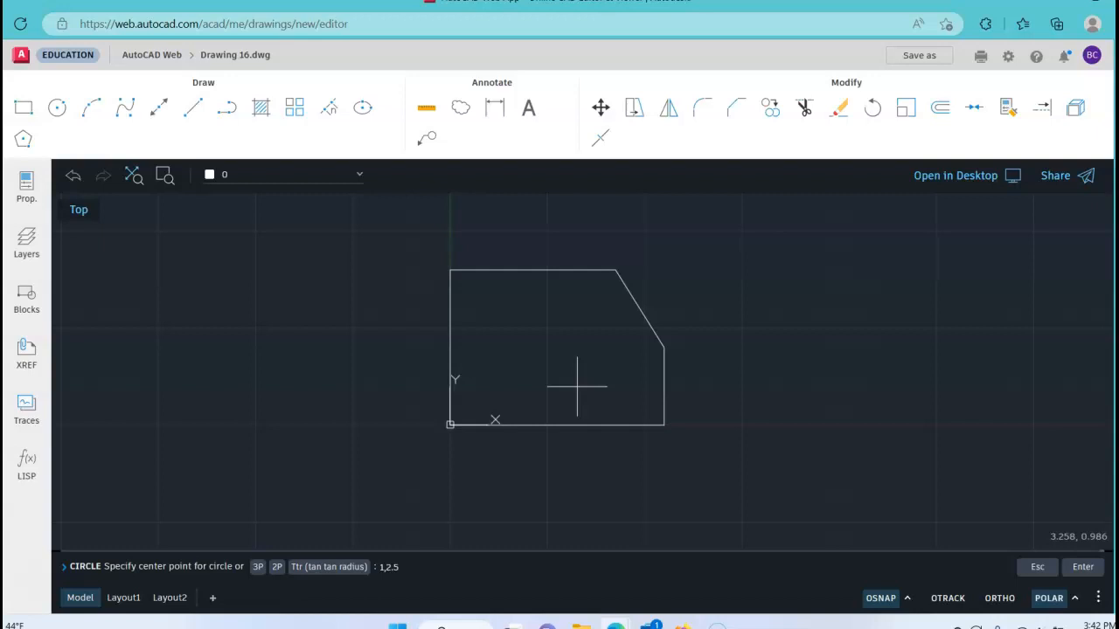
{"action": "key", "text": "Return"}
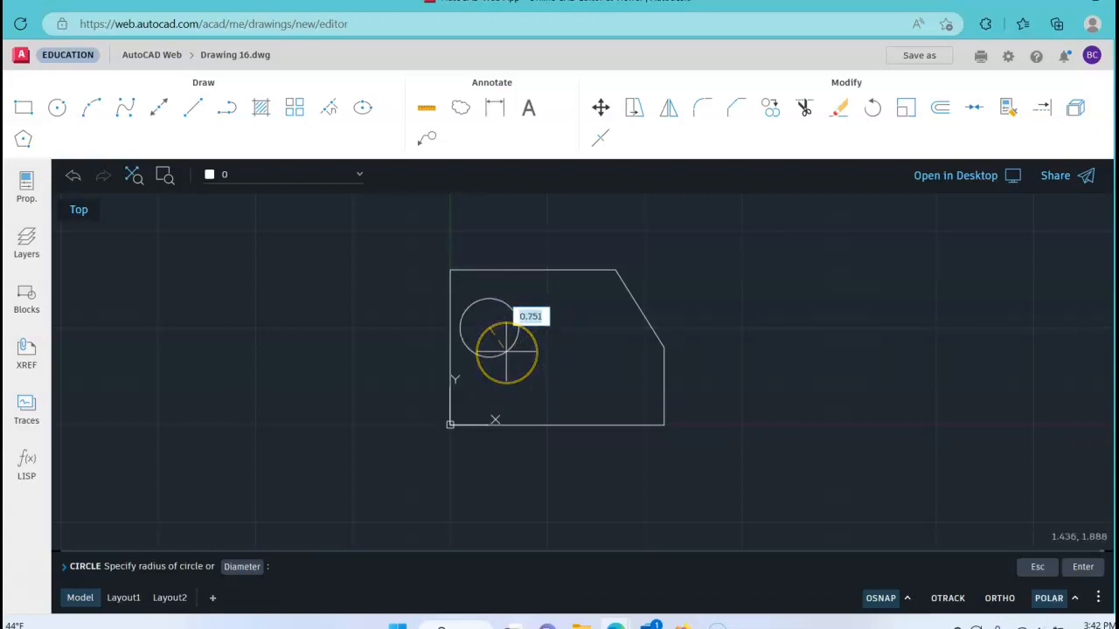
{"action": "type", "text": "d"}
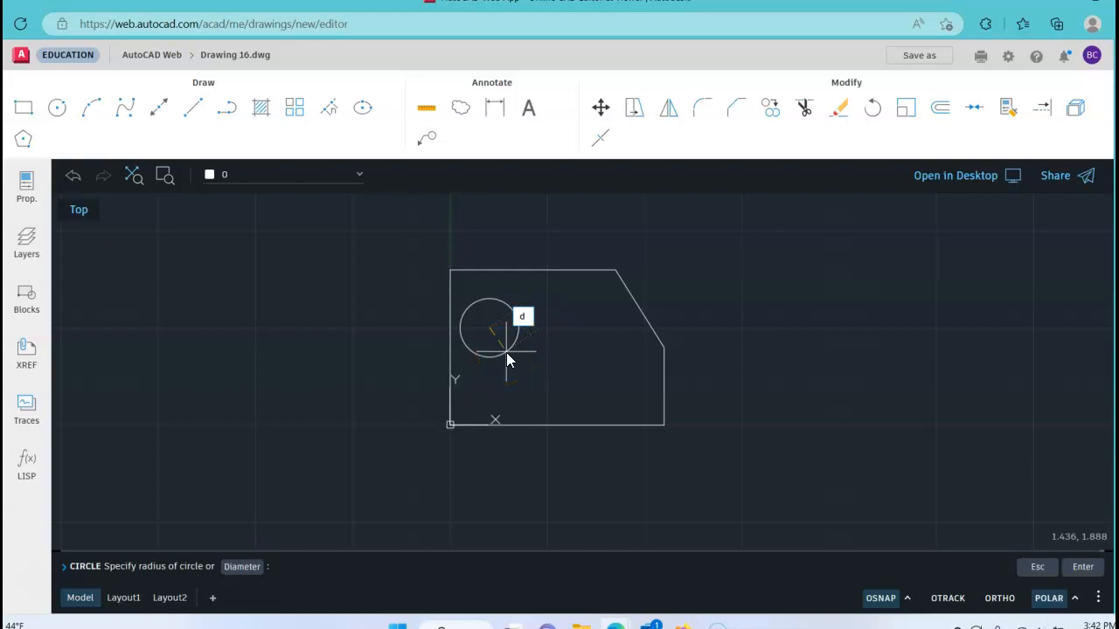
{"action": "key", "text": "Return"}
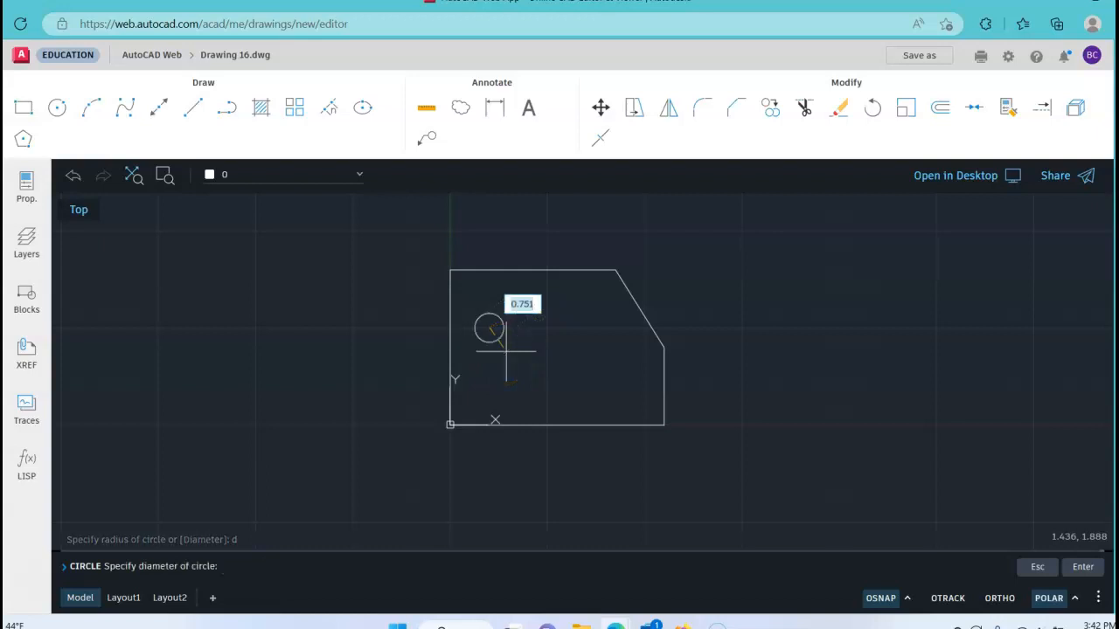
{"action": "type", "text": "1"}
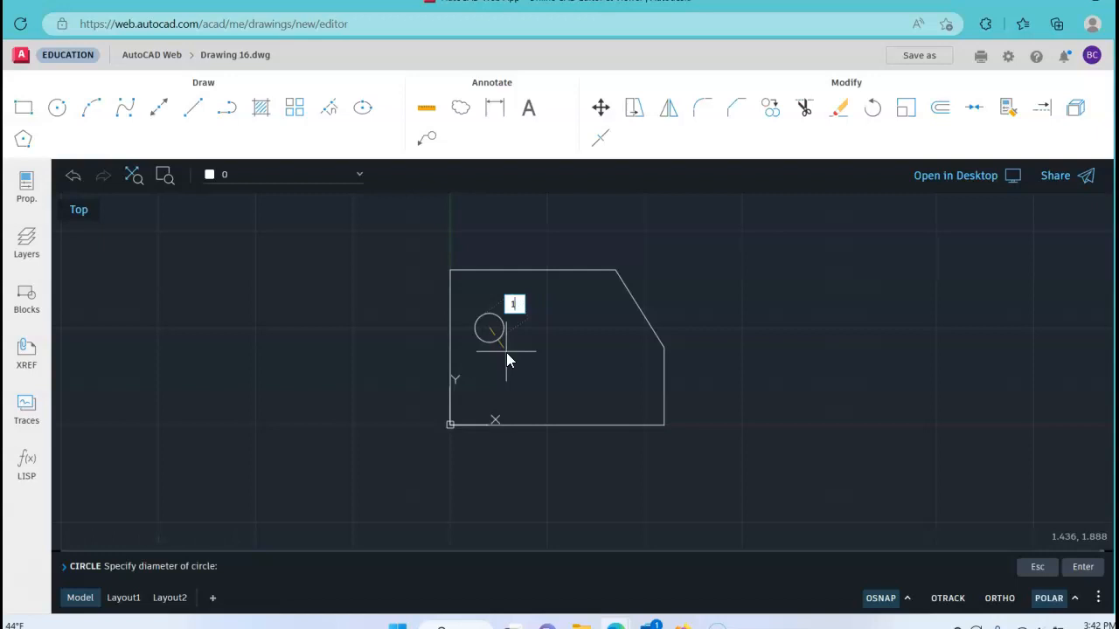
{"action": "key", "text": "Return"}
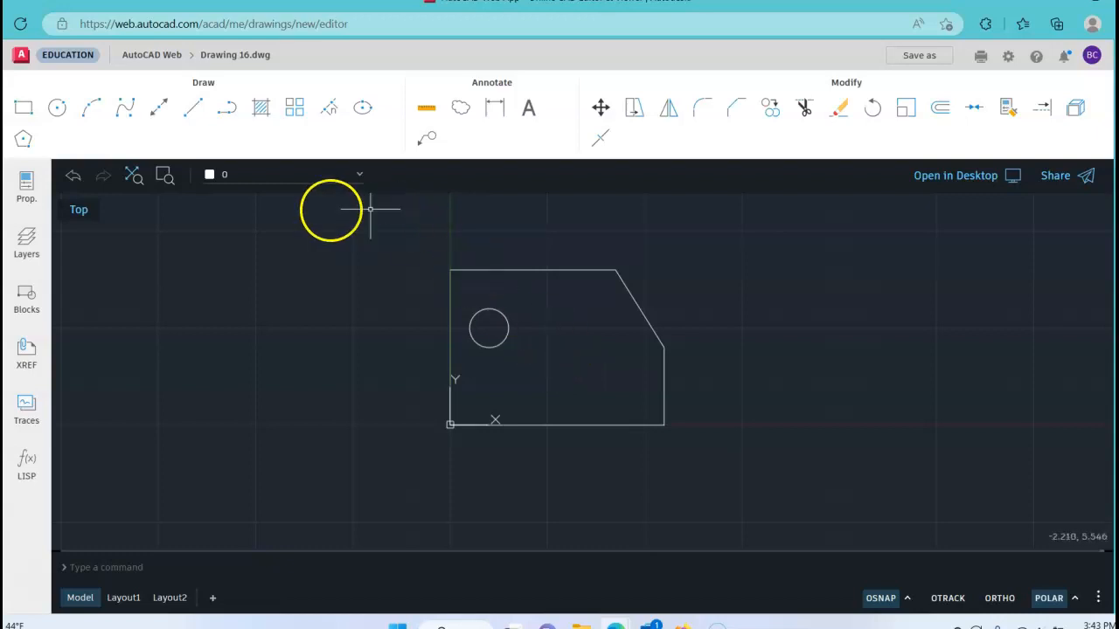
Step: Draw a second circle of diameter 1 centred at 3,1.5 inside the outline
{"action": "left_click", "coordinate": [58, 107]}
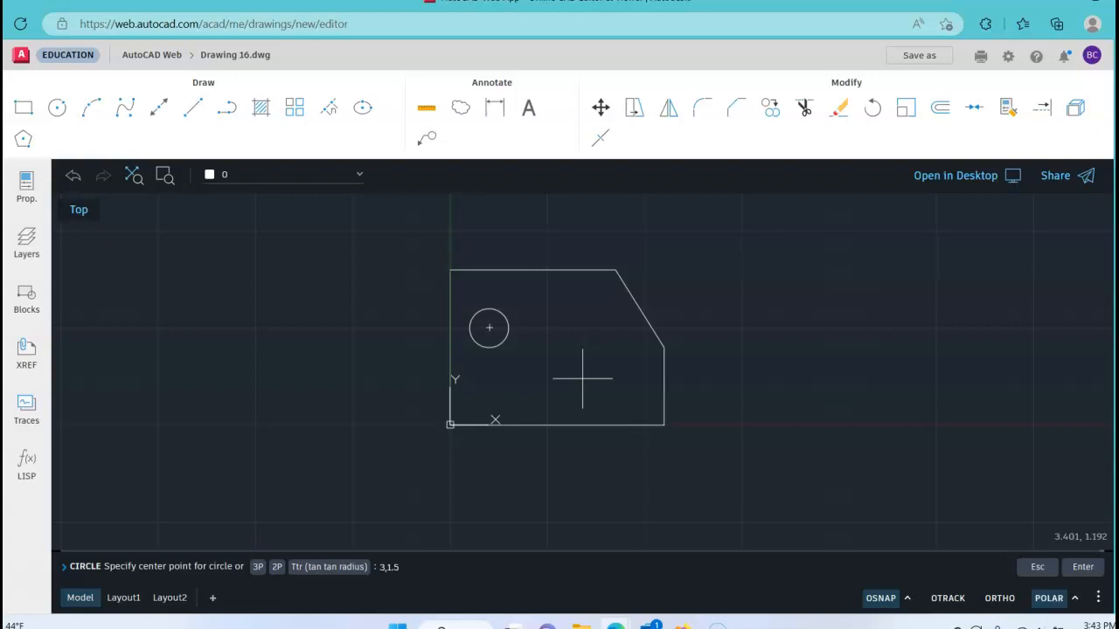
{"action": "key", "text": "Return"}
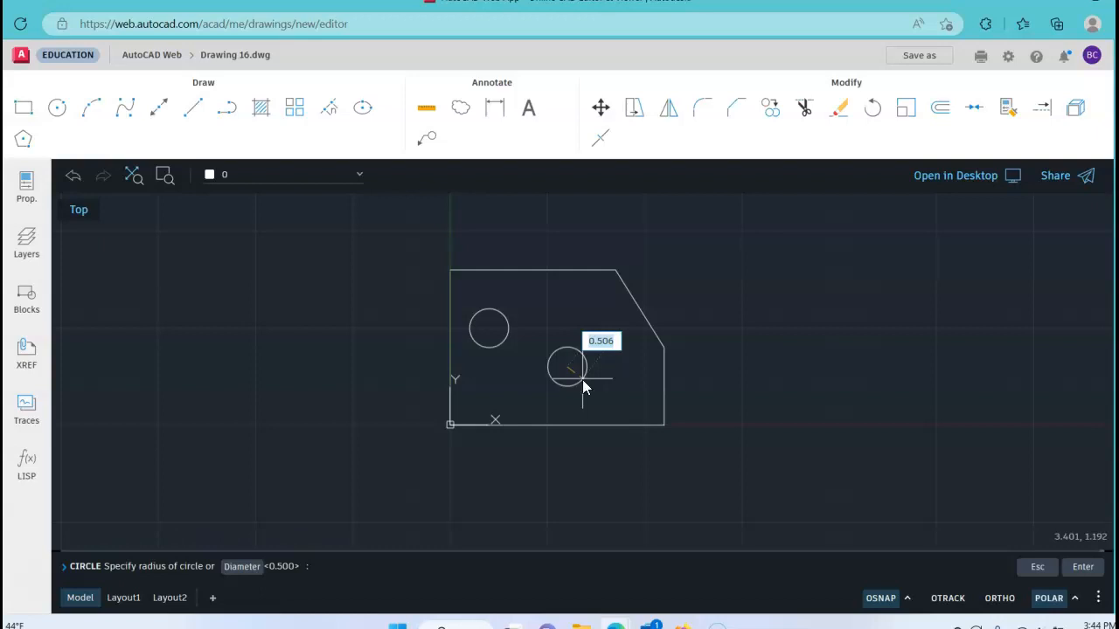
{"action": "type", "text": "d"}
{"action": "key", "text": "Return"}
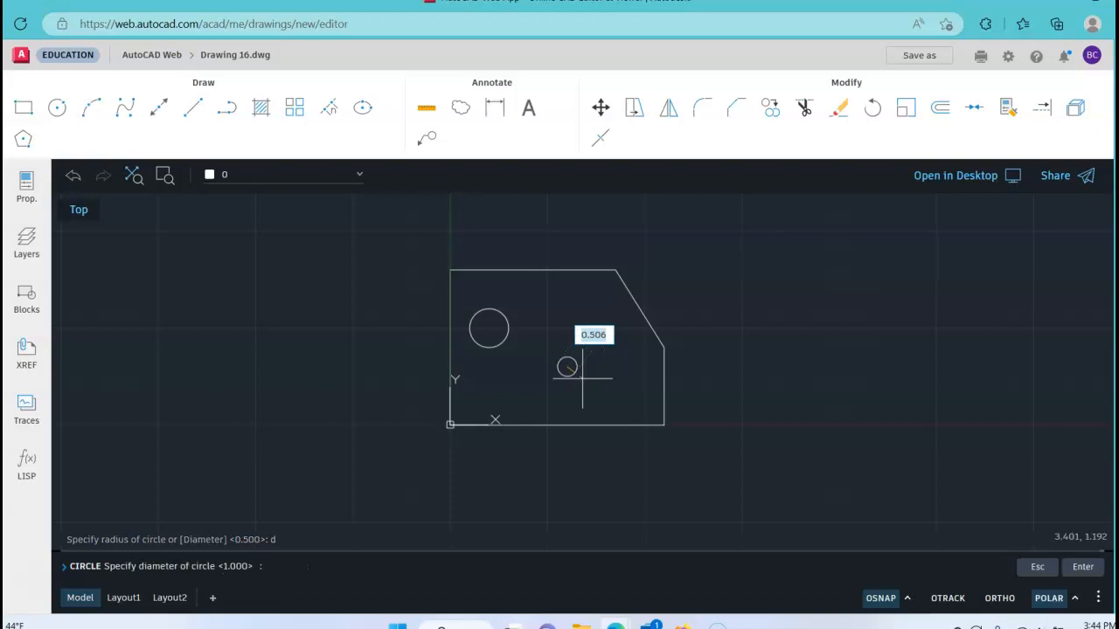
{"action": "type", "text": "1"}
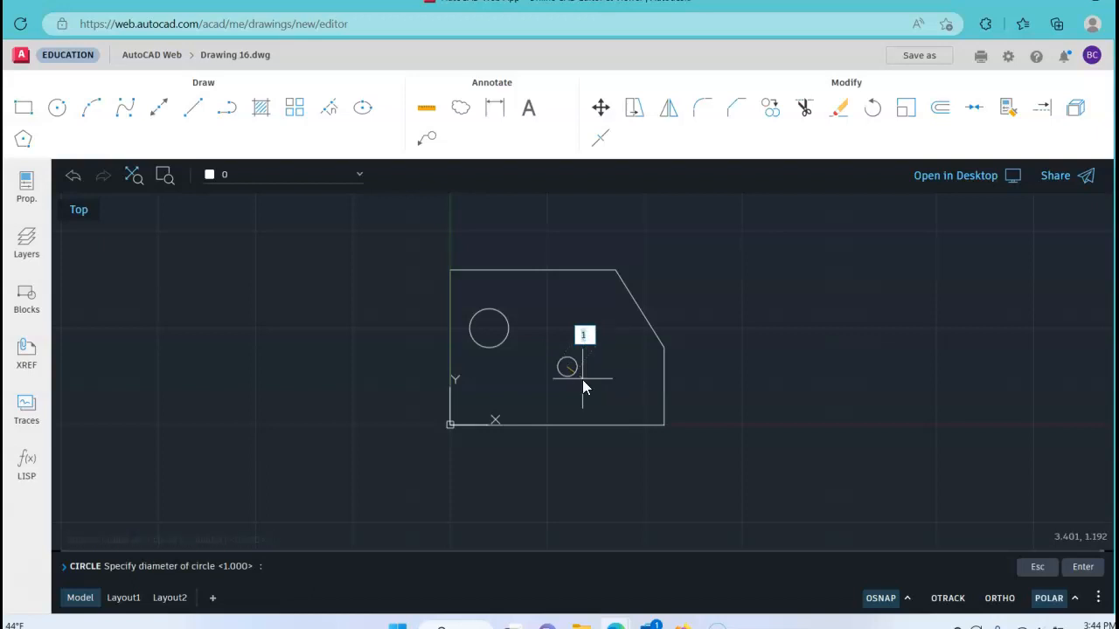
{"action": "key", "text": "Return"}
{"action": "left_click", "coordinate": [577, 372]}
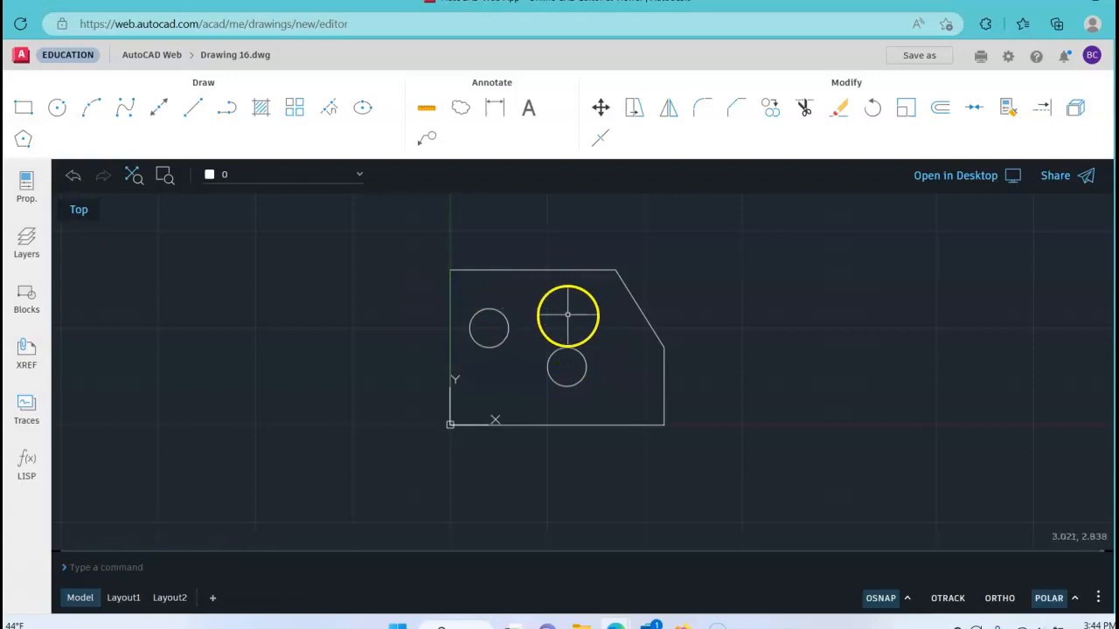
Step: Draw a circle of diameter 2 concentric with the circle at 3,1.5, snapping to its centre
{"action": "left_click", "coordinate": [54, 110]}
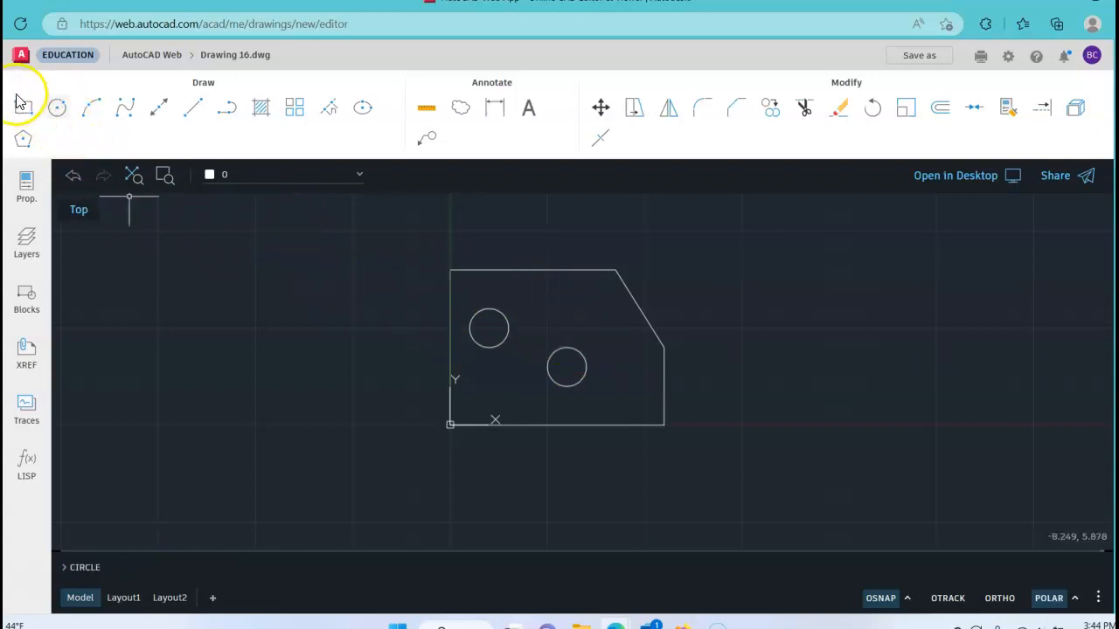
{"action": "right_click", "coordinate": [576, 307]}
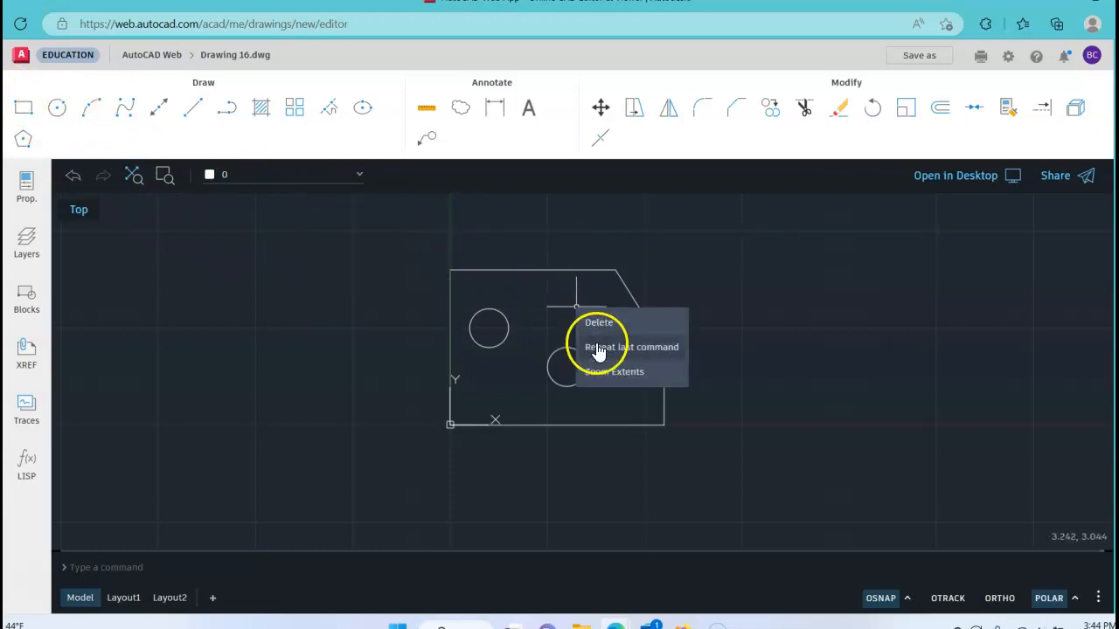
{"action": "left_click", "coordinate": [598, 349]}
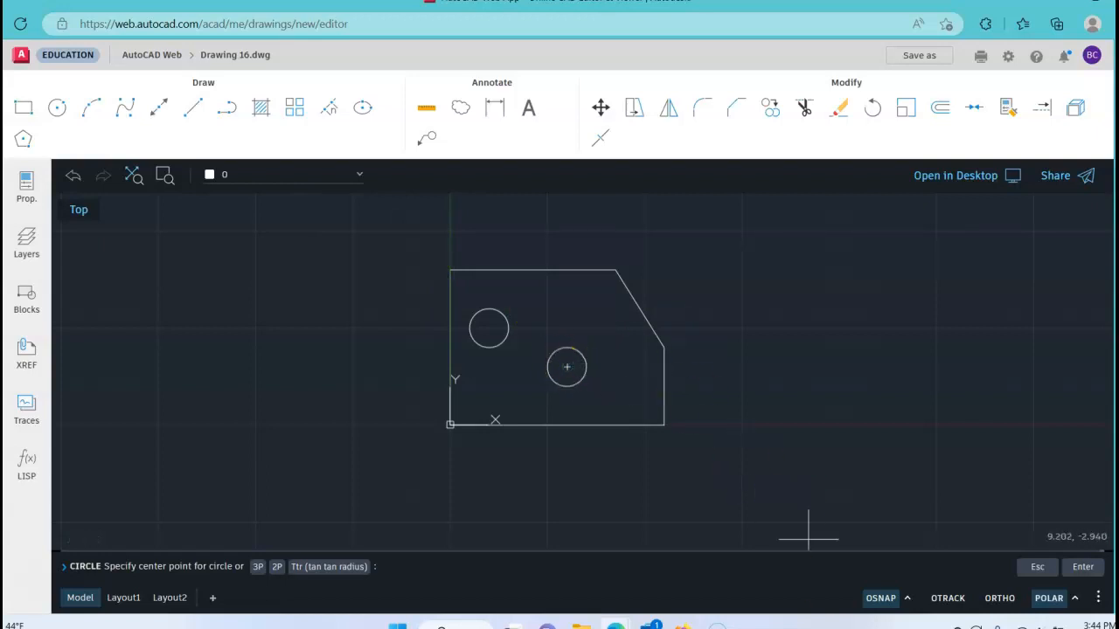
{"action": "left_click", "coordinate": [566, 367]}
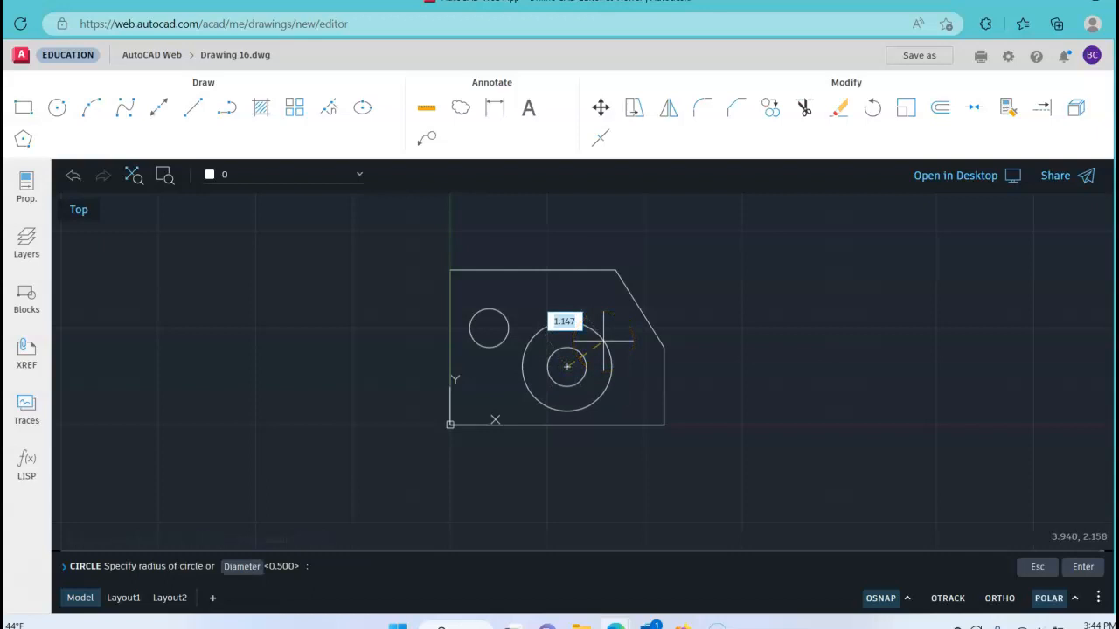
{"action": "type", "text": "d"}
{"action": "key", "text": "Return"}
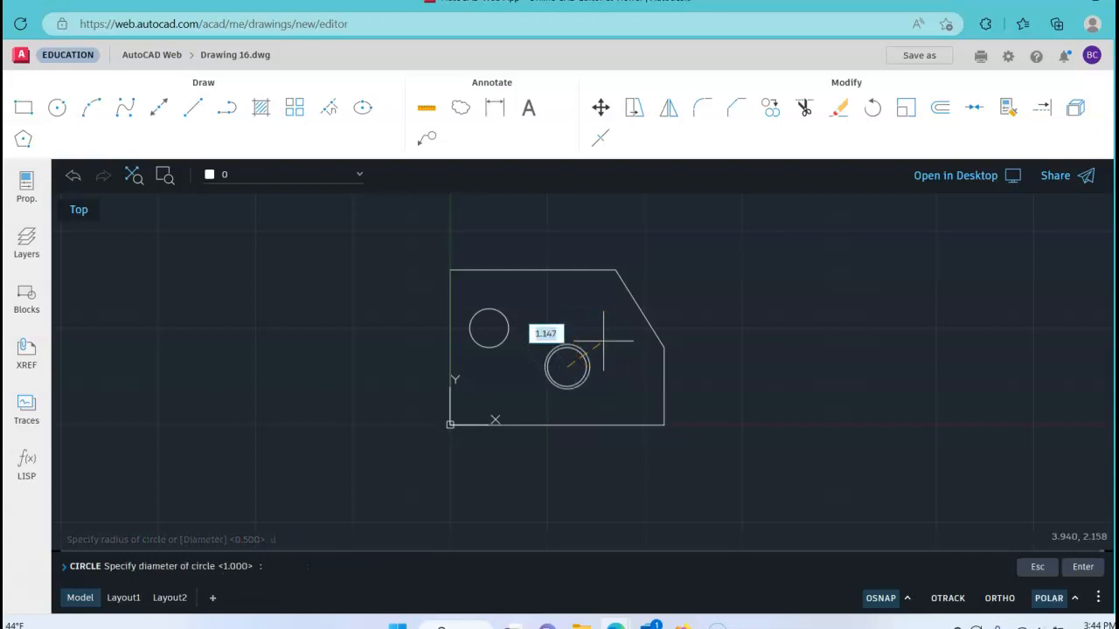
{"action": "type", "text": "23"}
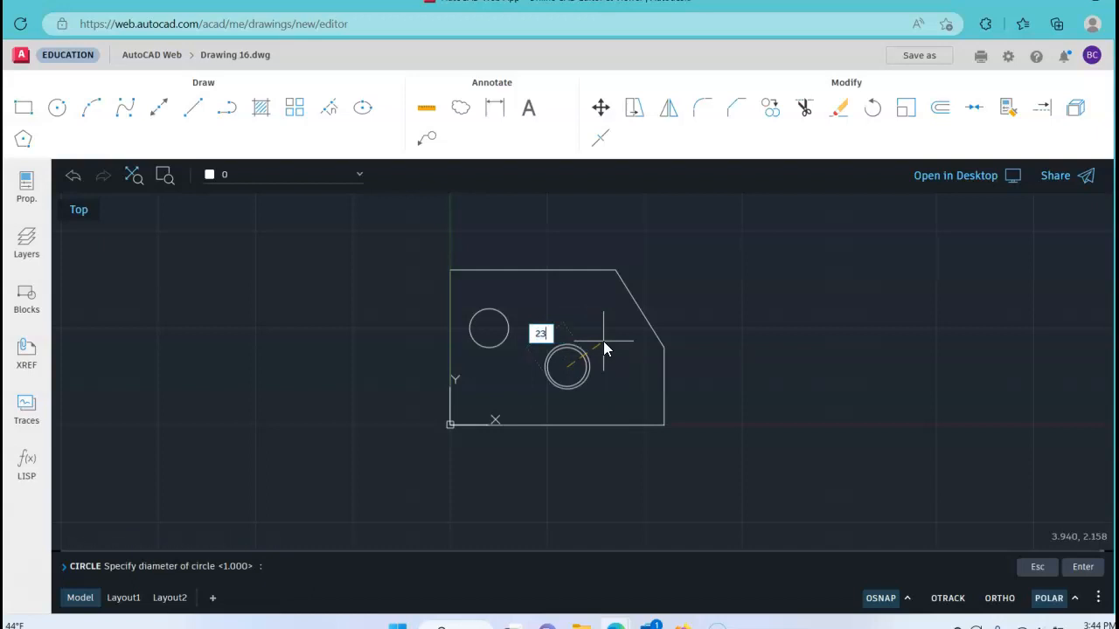
{"action": "key", "text": "BackSpace"}
{"action": "key", "text": "Return"}
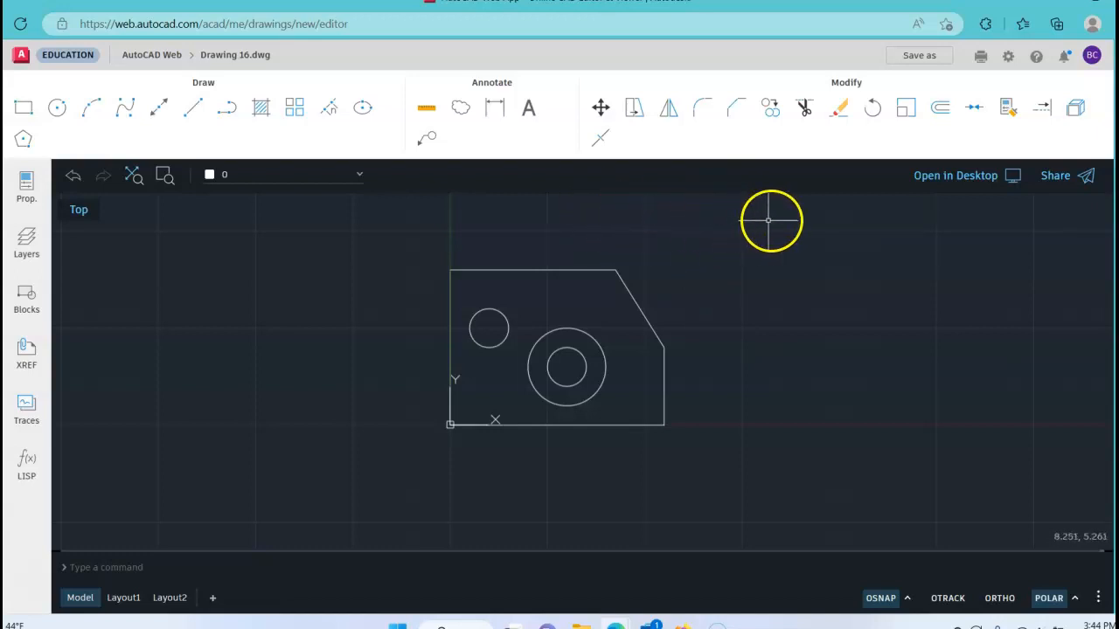
Step: Save the drawing under the name BasePlate-FLast in the AutoCAD Web folder
{"action": "left_click", "coordinate": [917, 58]}
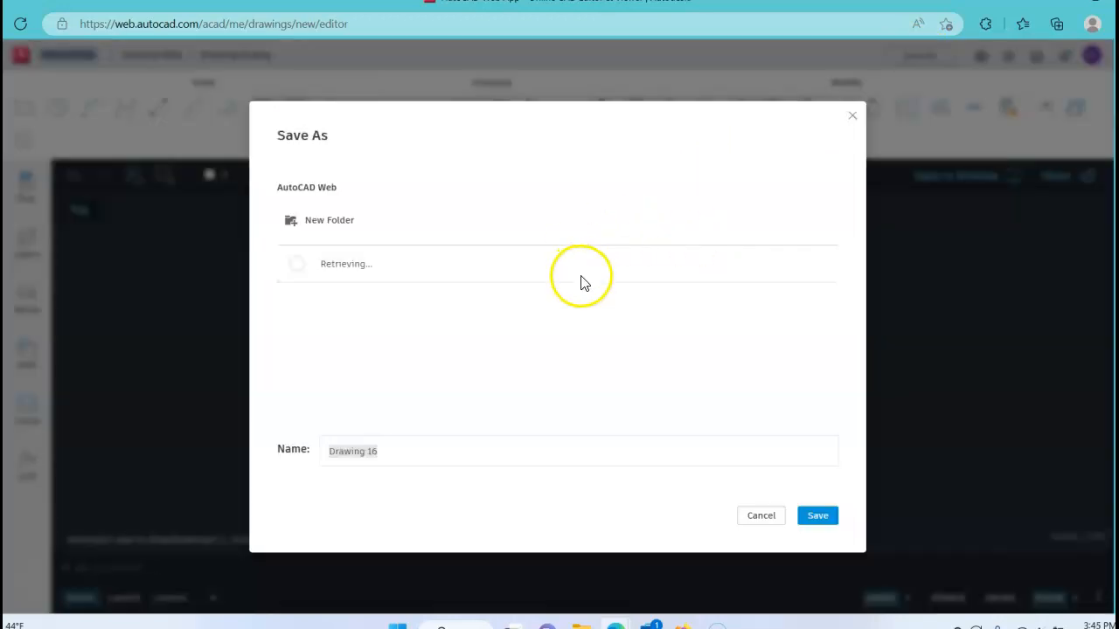
{"action": "left_click", "coordinate": [450, 449]}
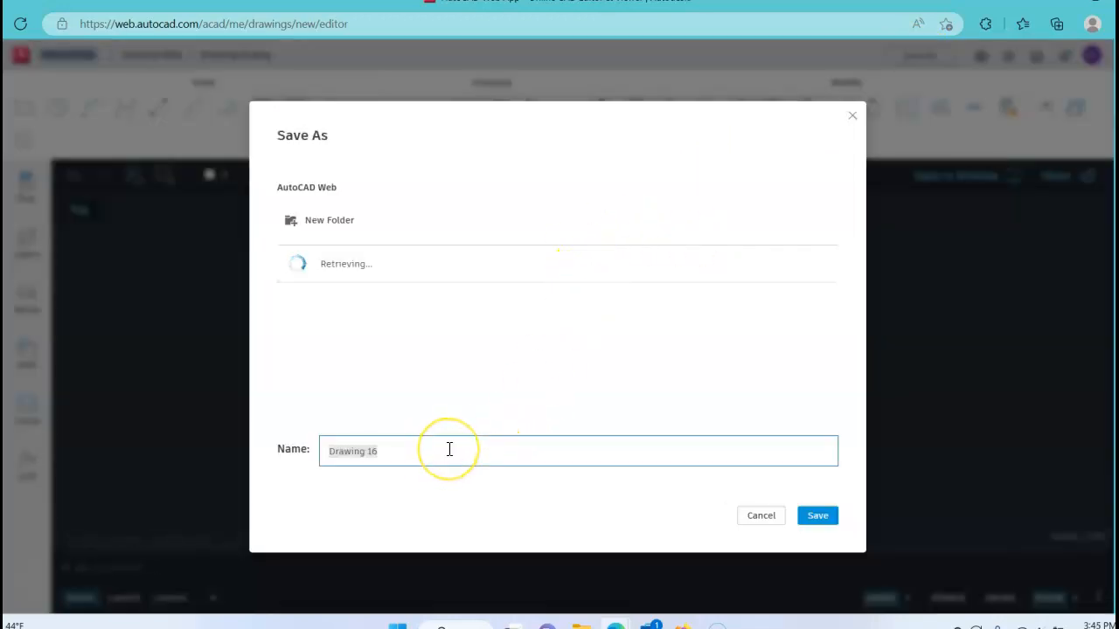
{"action": "type", "text": "Base"}
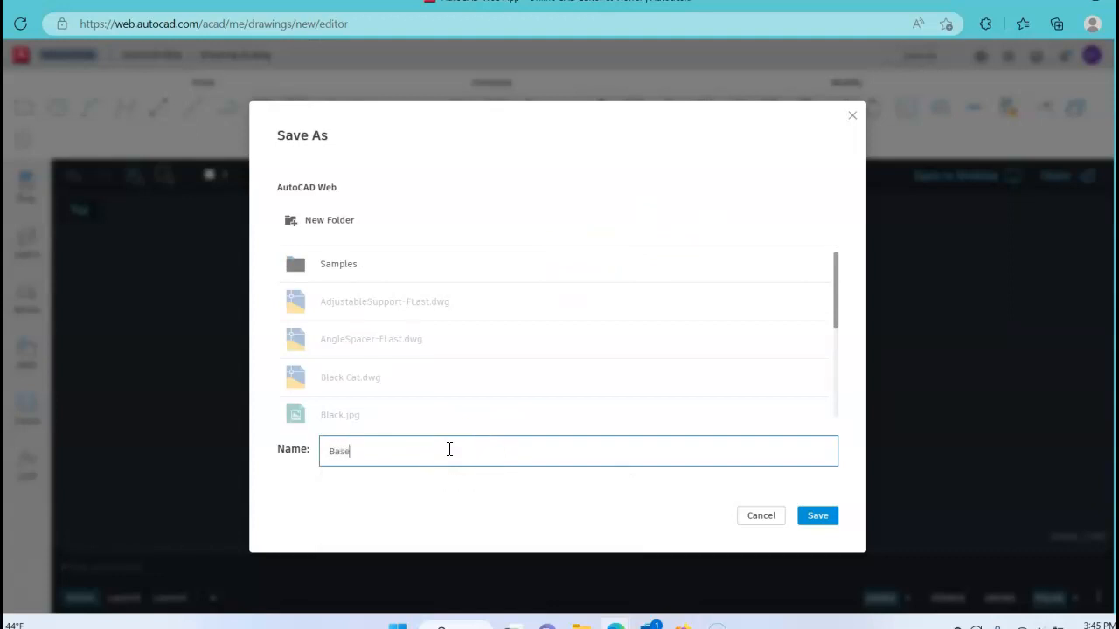
{"action": "type", "text": "Plate-FLast"}
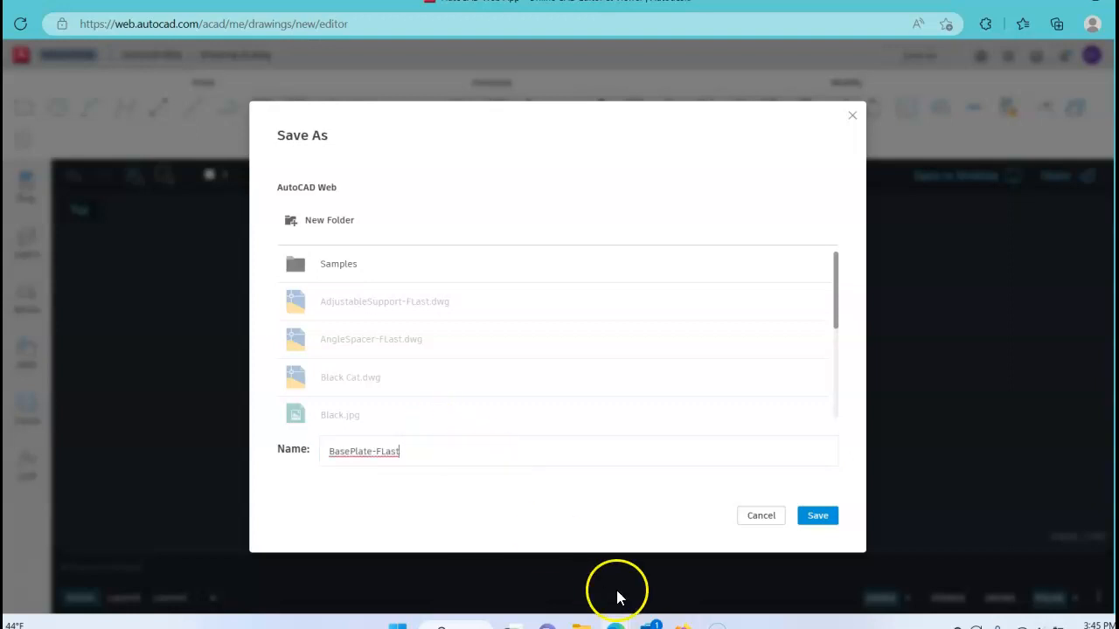
{"action": "left_click", "coordinate": [813, 519]}
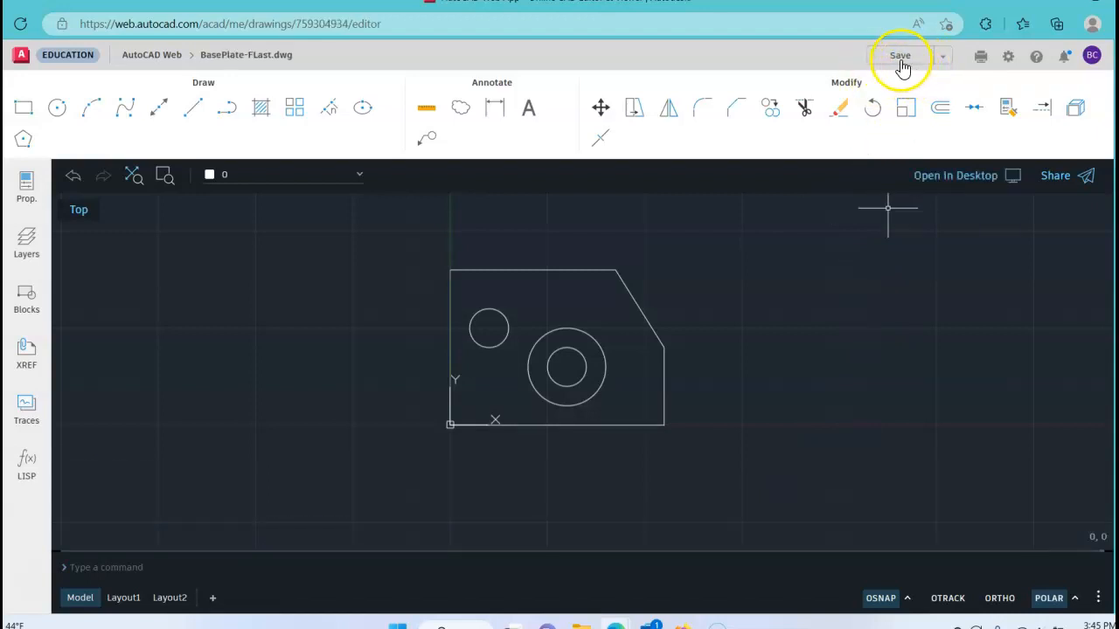
Step: Return to the AutoCAD Web file list and select BasePlate-FLast.dwg
{"action": "left_click", "coordinate": [161, 56]}
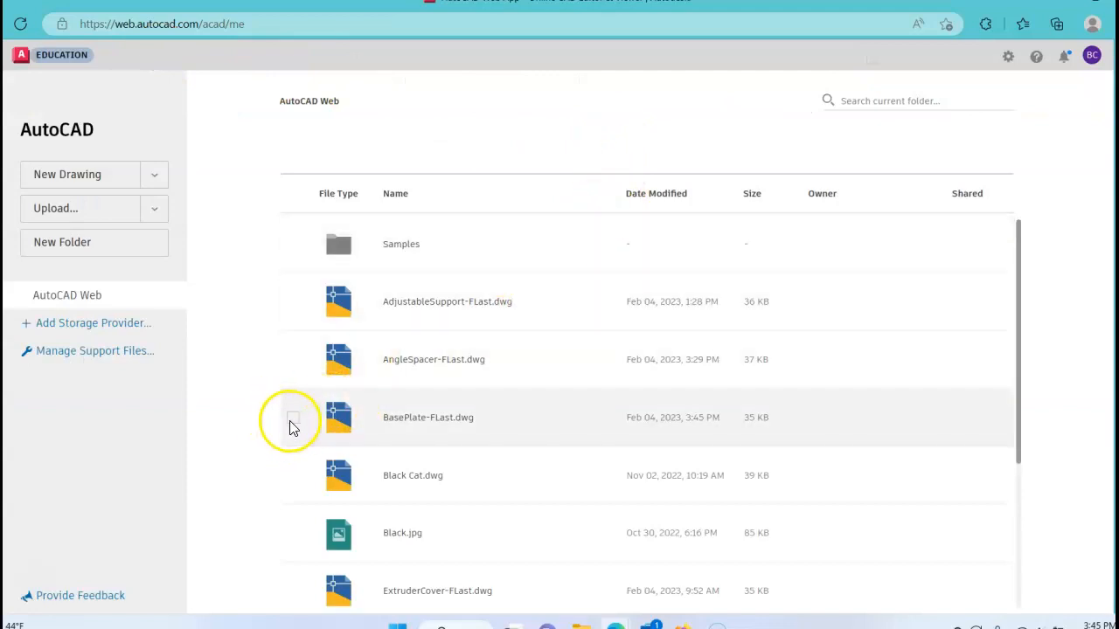
{"action": "left_click", "coordinate": [293, 419]}
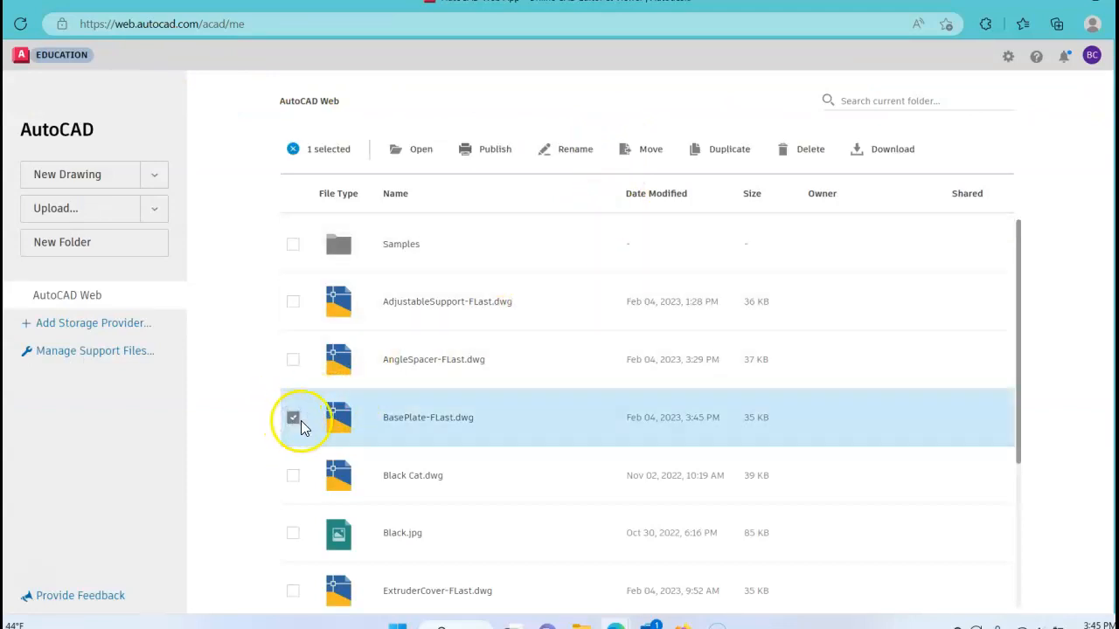